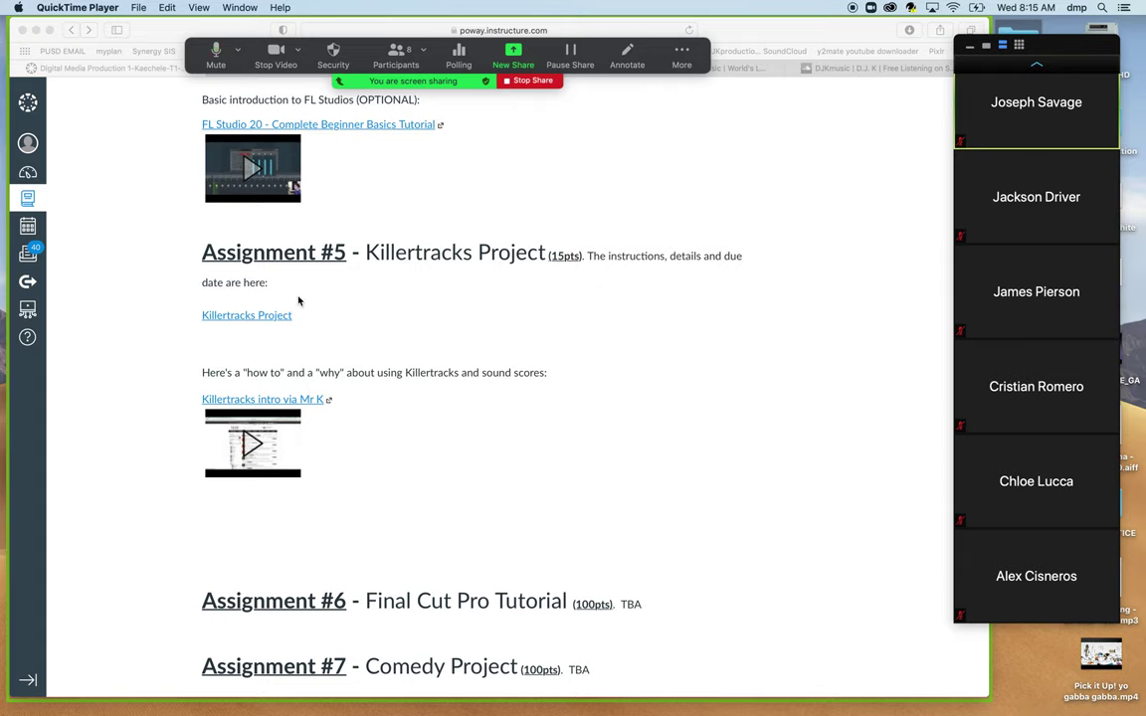
Step: Open the Killertracks Project assignment page from the Assignment #5 section
left_click(262, 318)
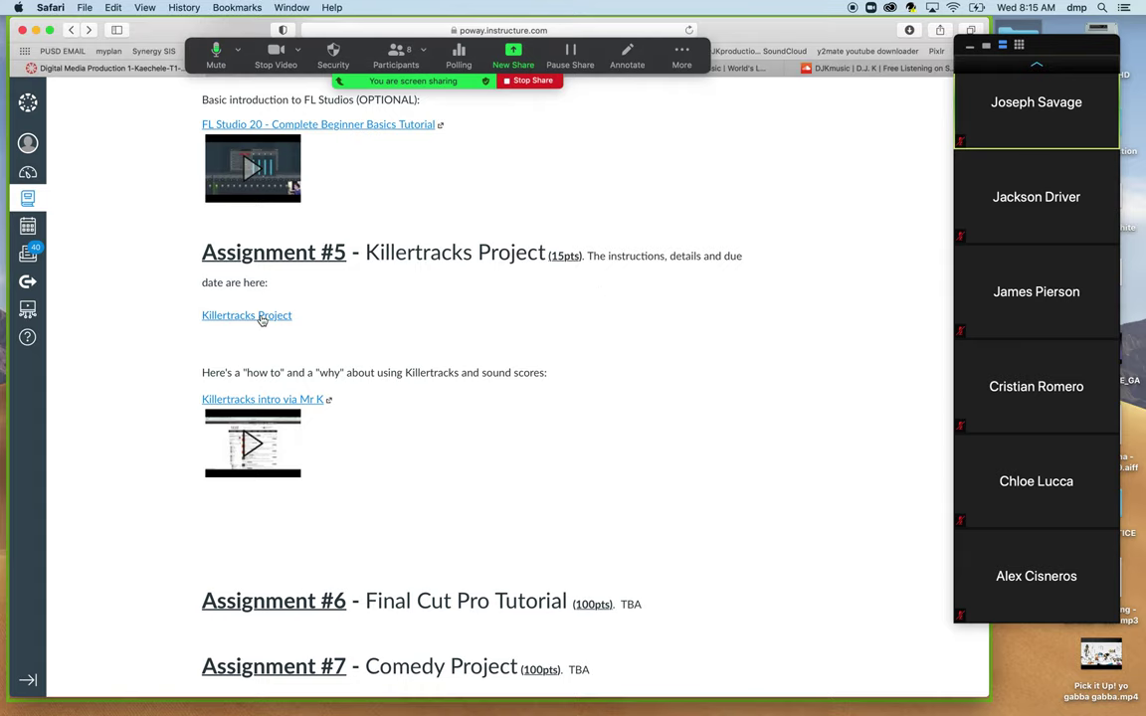
left_click(262, 319)
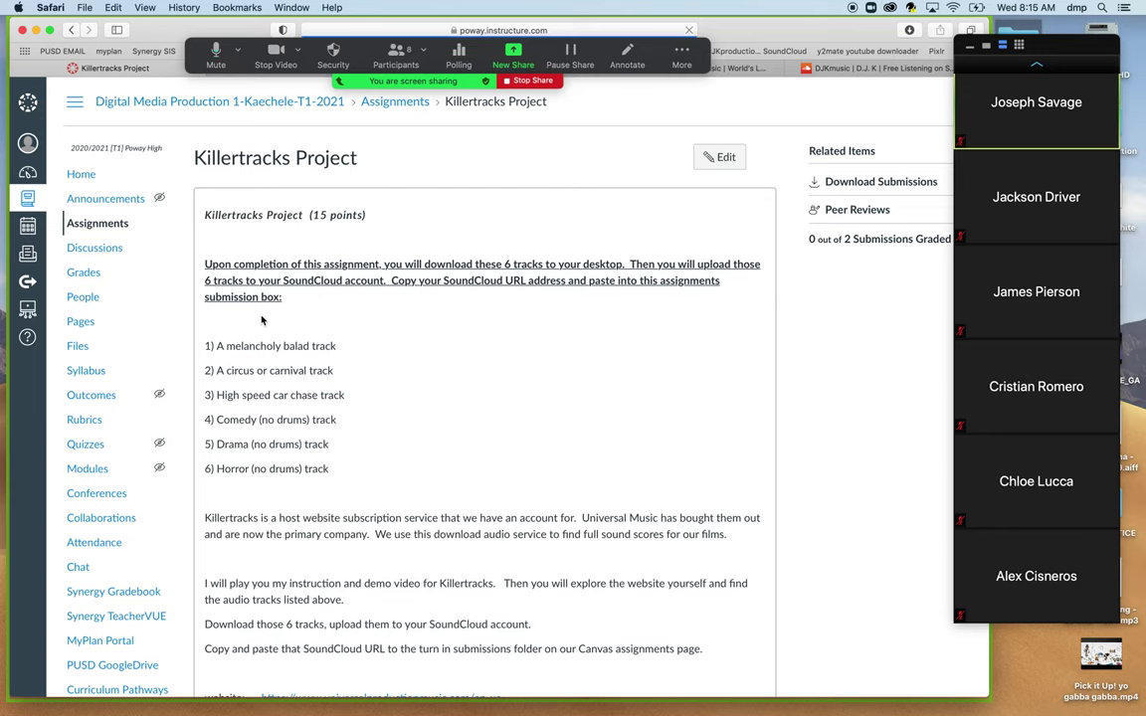
scroll(324, 355, "down", 1)
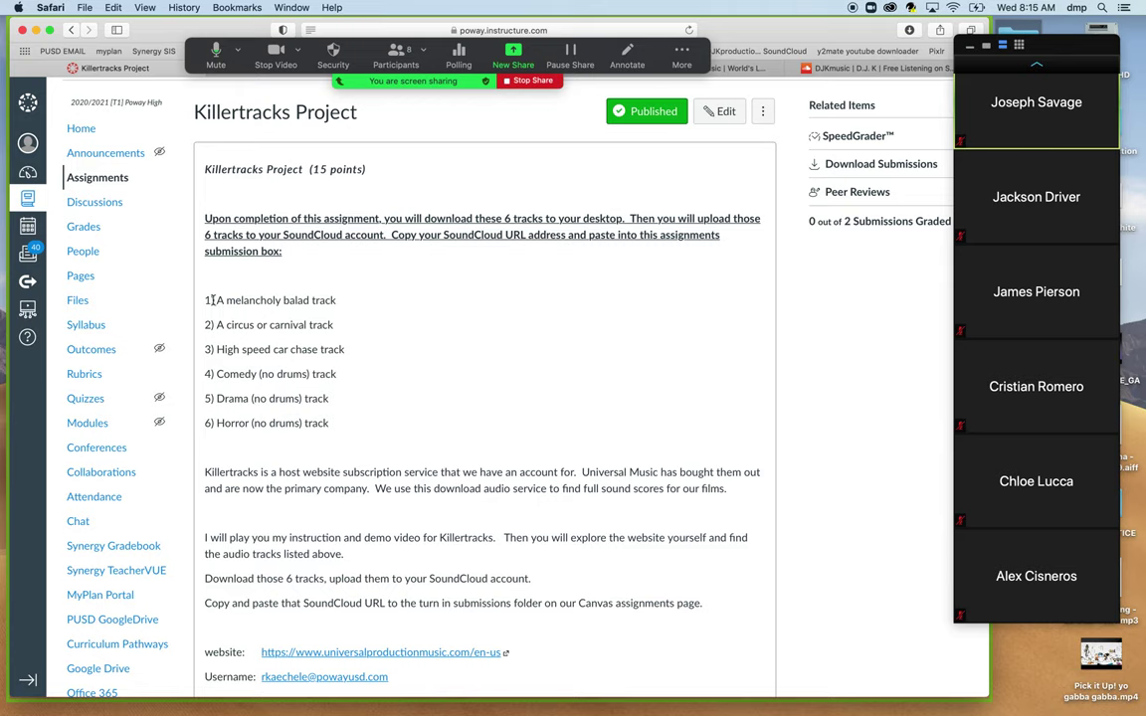
Step: Review the six required tracks, the Killertracks description, the submission instructions and the website login details in the assignment
left_click_drag(207, 299, 314, 436)
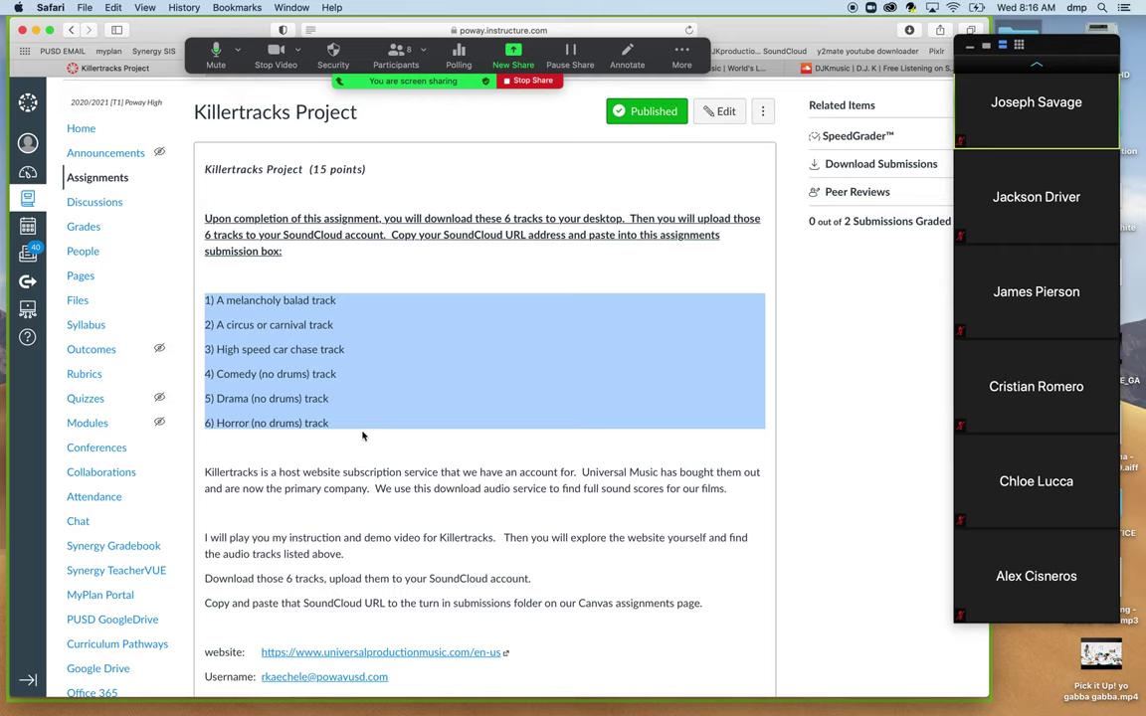
left_click(428, 468)
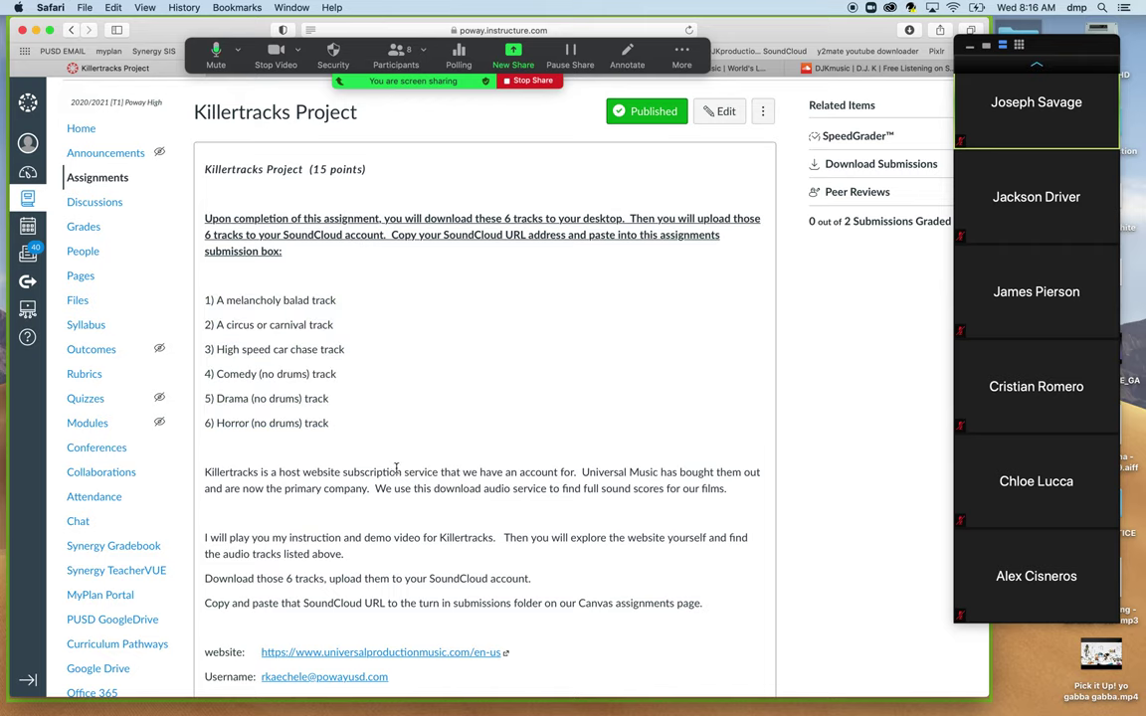
left_click_drag(398, 467, 401, 502)
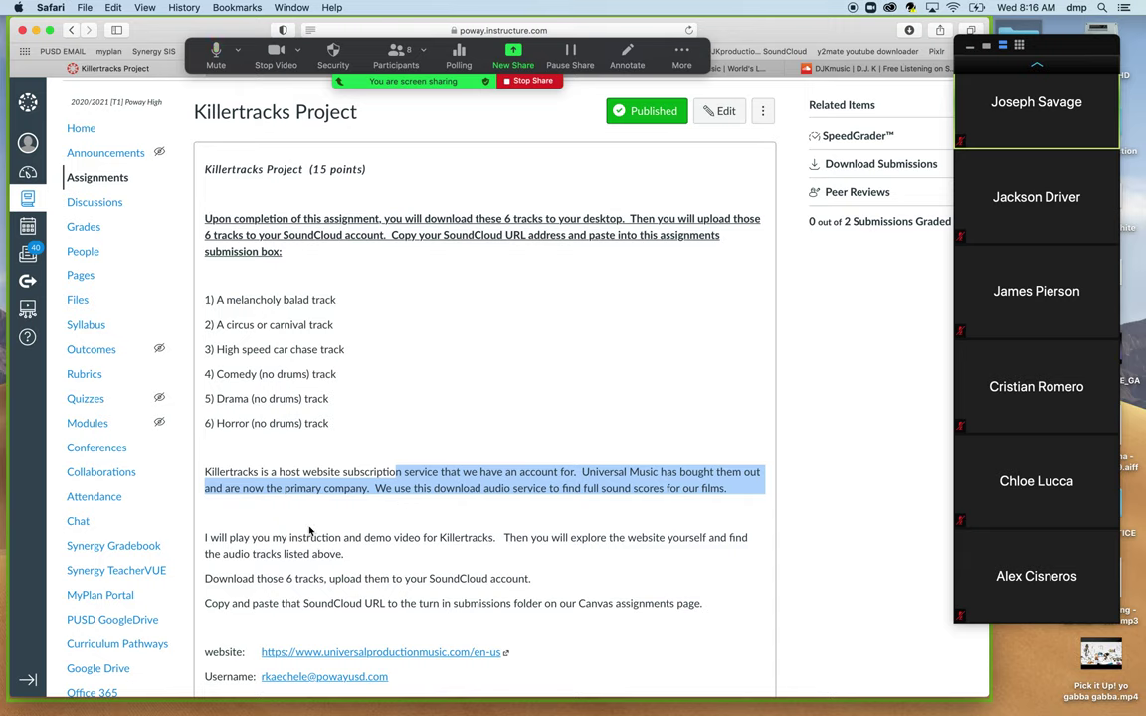
left_click_drag(310, 532, 358, 614)
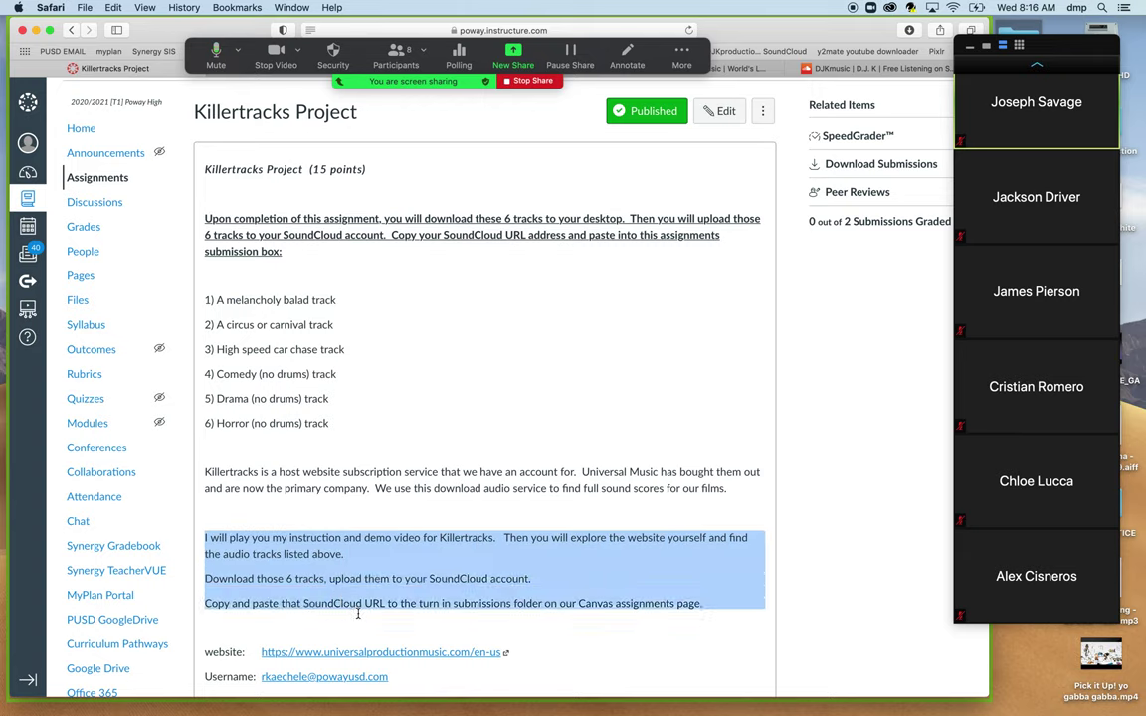
scroll(358, 614, "down", 3)
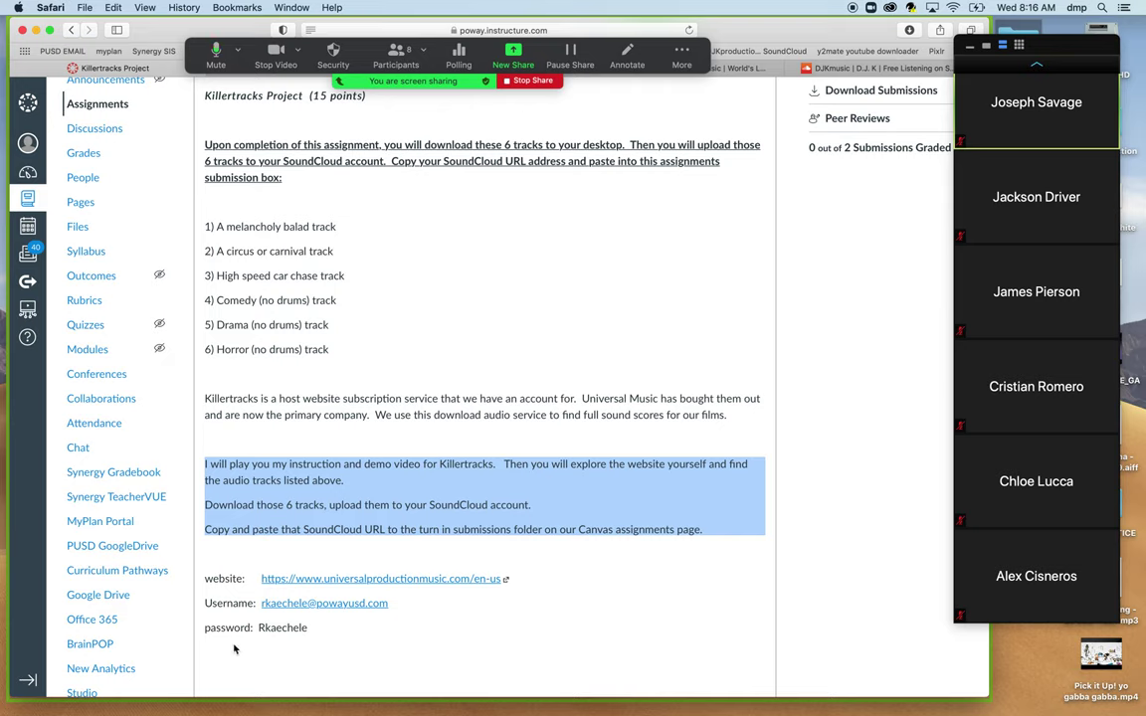
Step: Open the Universal Production Music website linked in the assignment and move the browser window and participant list apart to uncover the account control
left_click(402, 580)
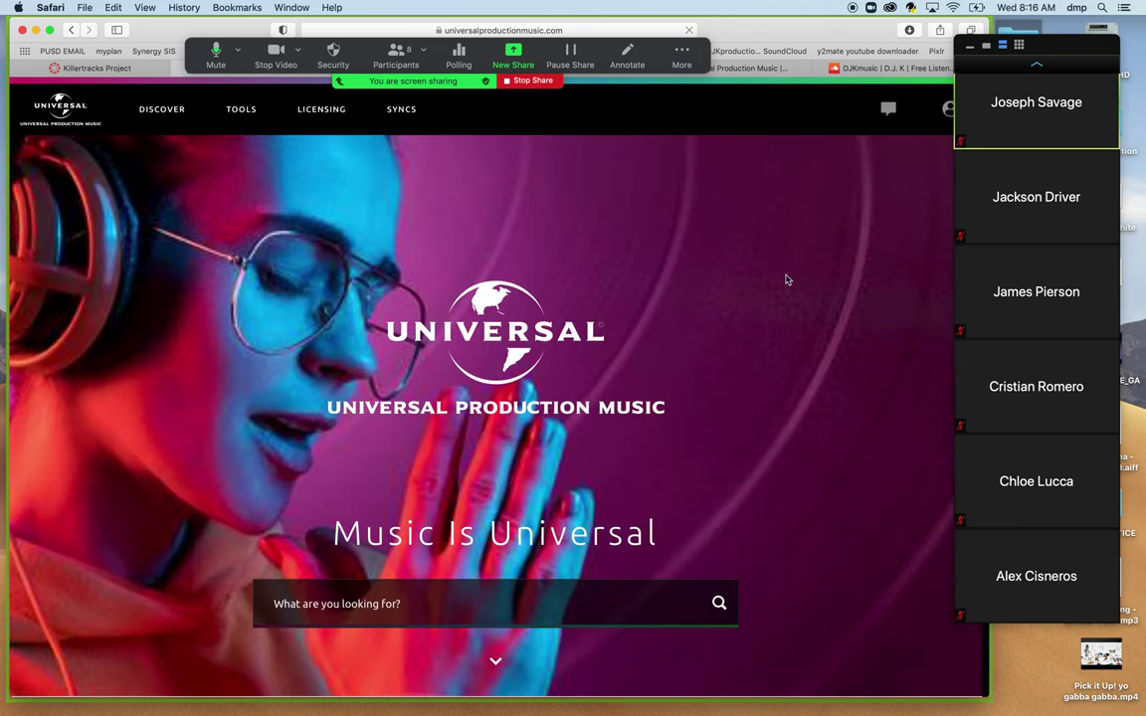
left_click_drag(805, 37, 795, 38)
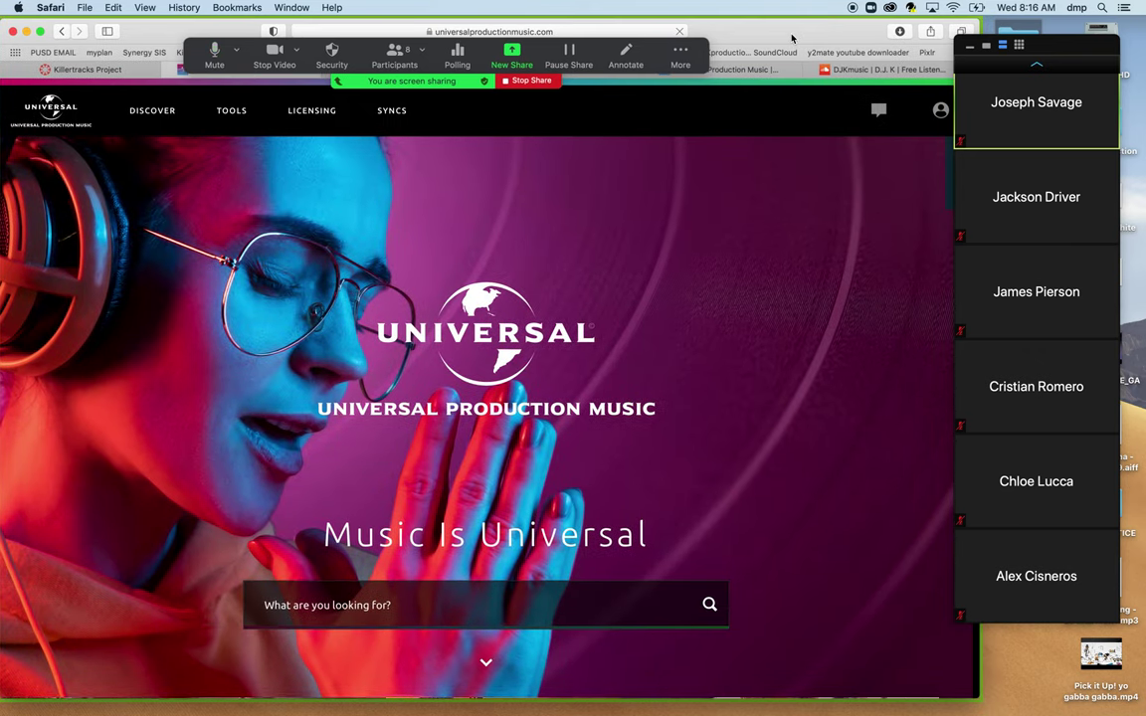
left_click_drag(1045, 43, 1071, 45)
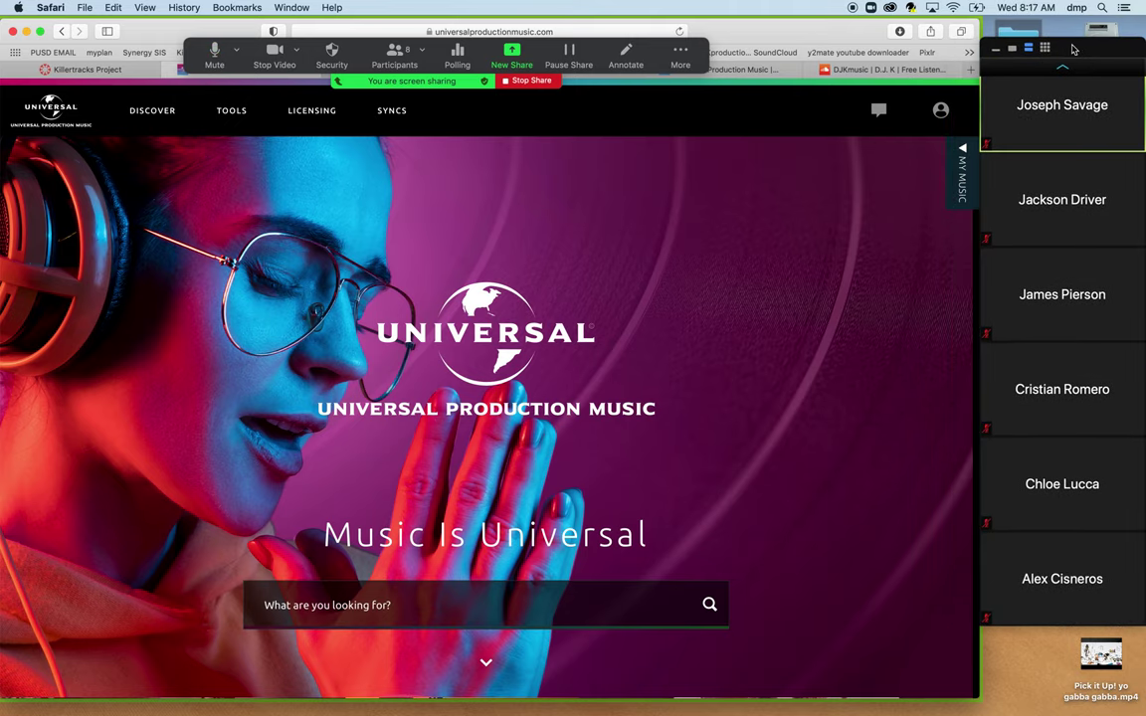
Step: Log out of the current Universal Production Music account, return to the site's home page and reload it
left_click(941, 112)
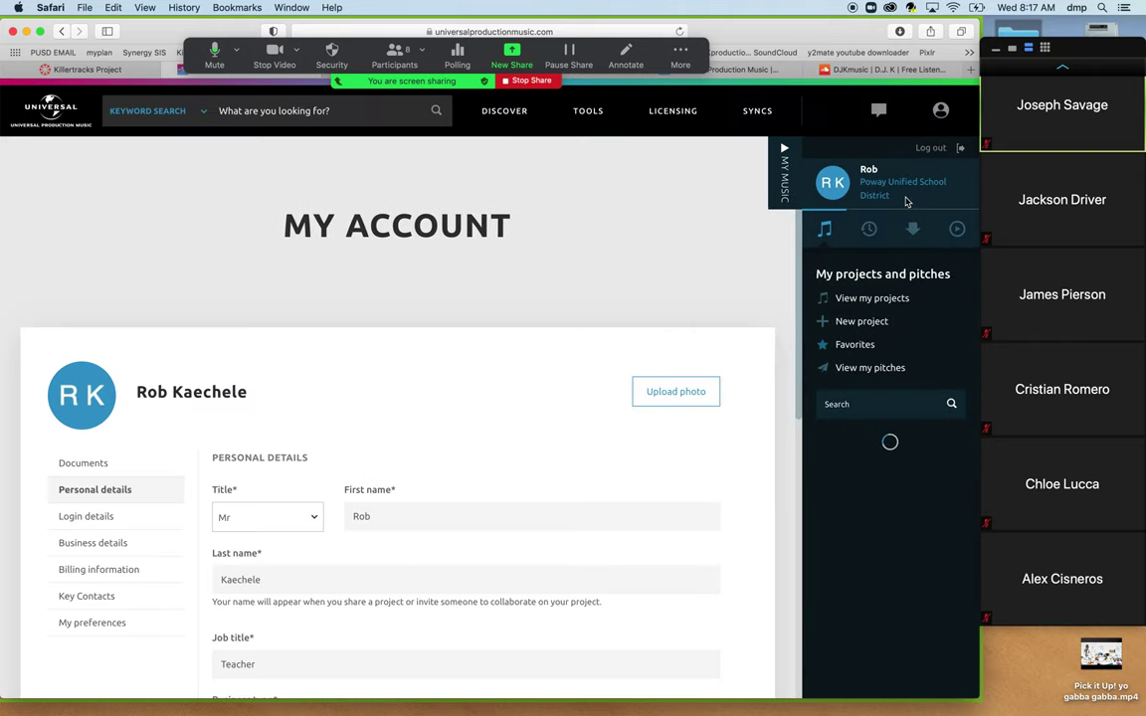
left_click(931, 149)
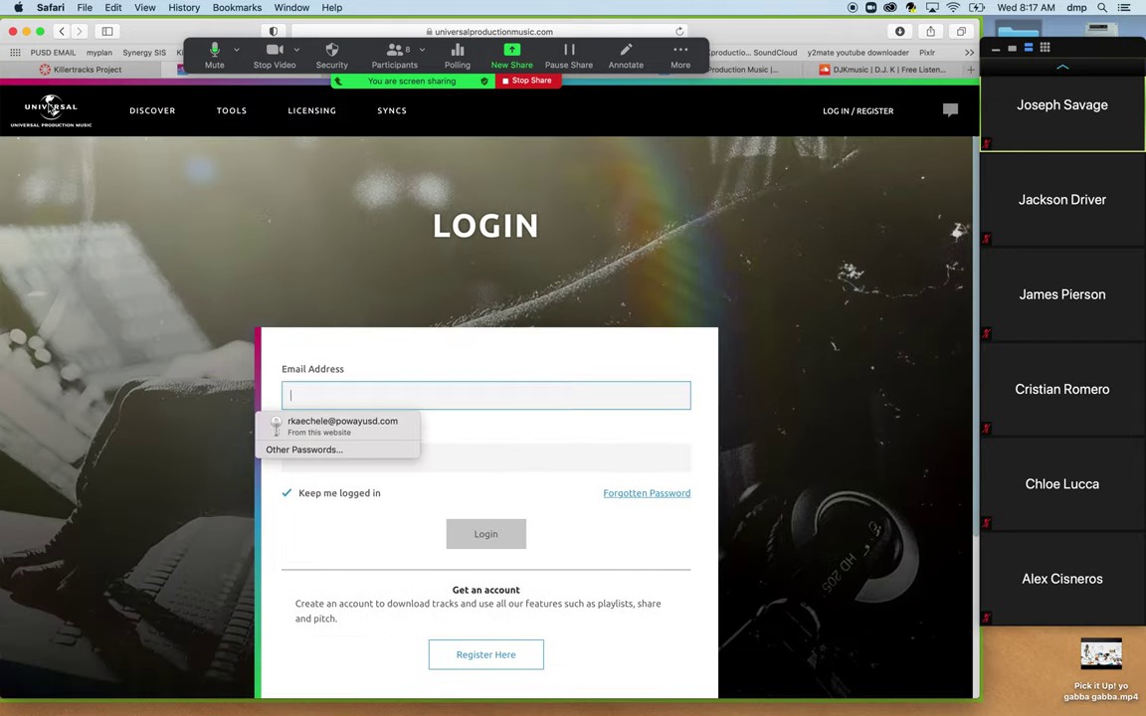
left_click(47, 103)
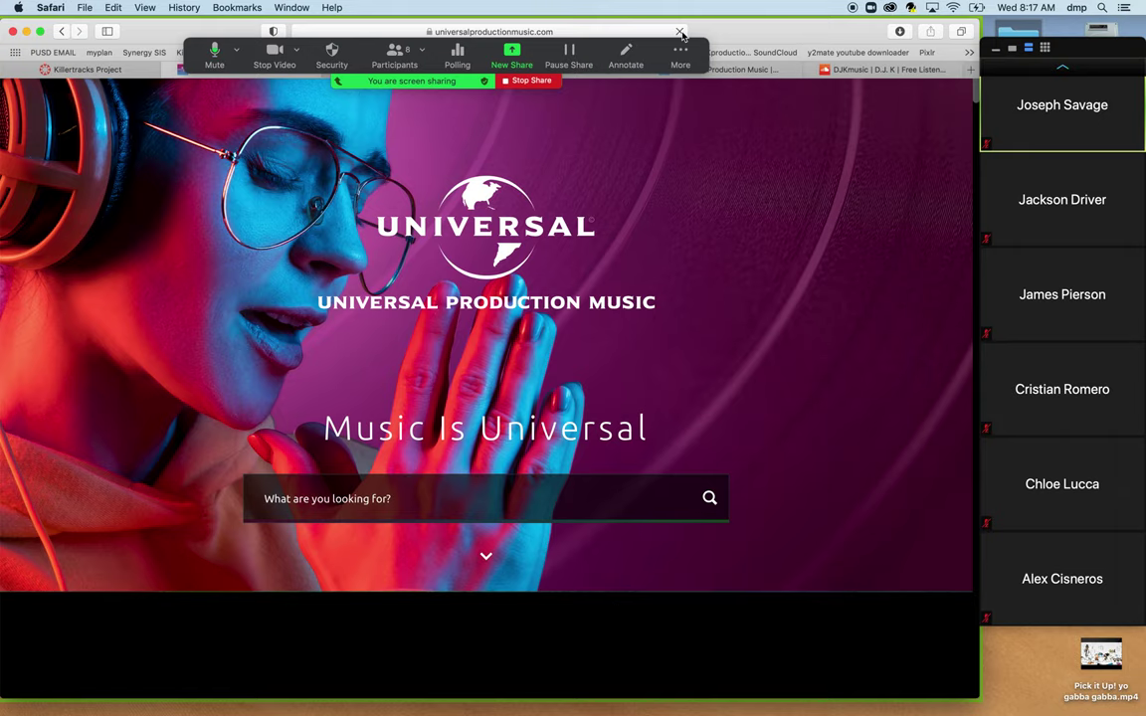
left_click(680, 34)
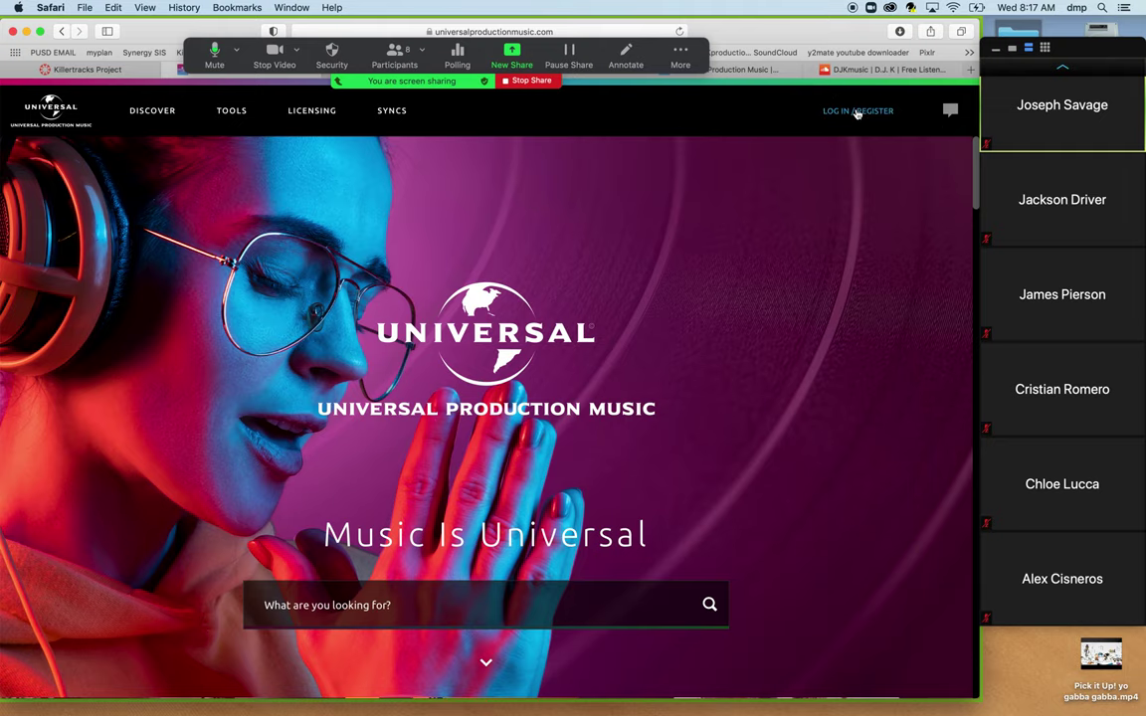
Step: Log in to Universal Production Music with the saved account e-mail and password, and collapse the My Music sidebar
left_click(856, 112)
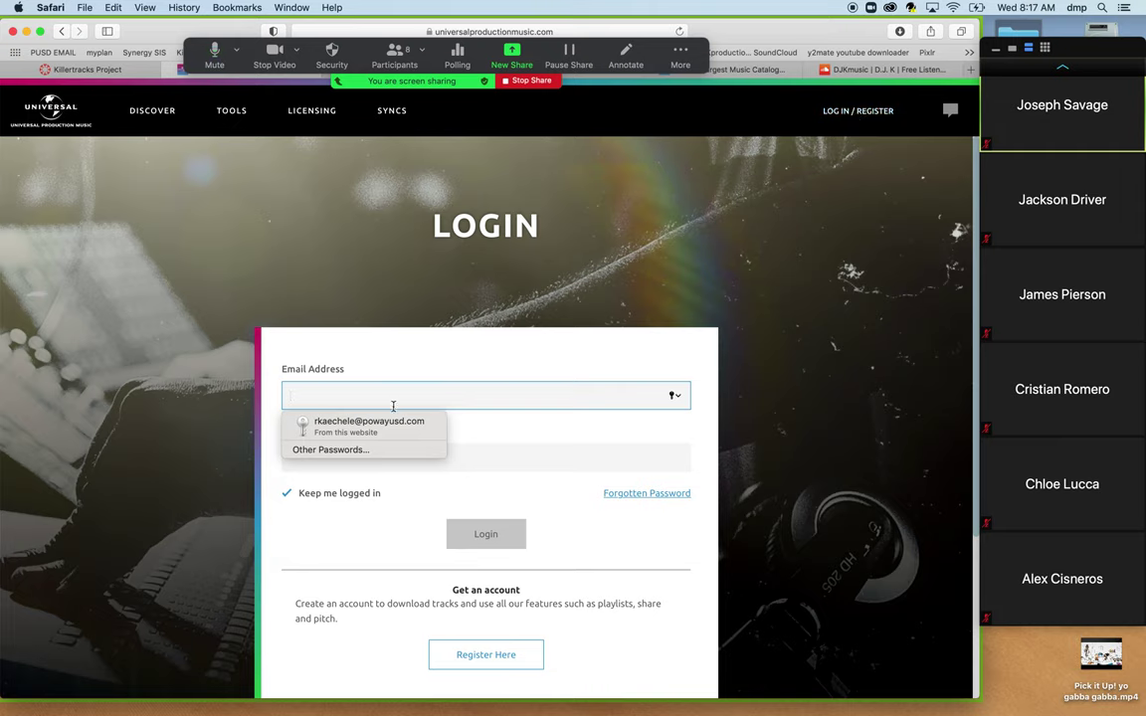
left_click(368, 433)
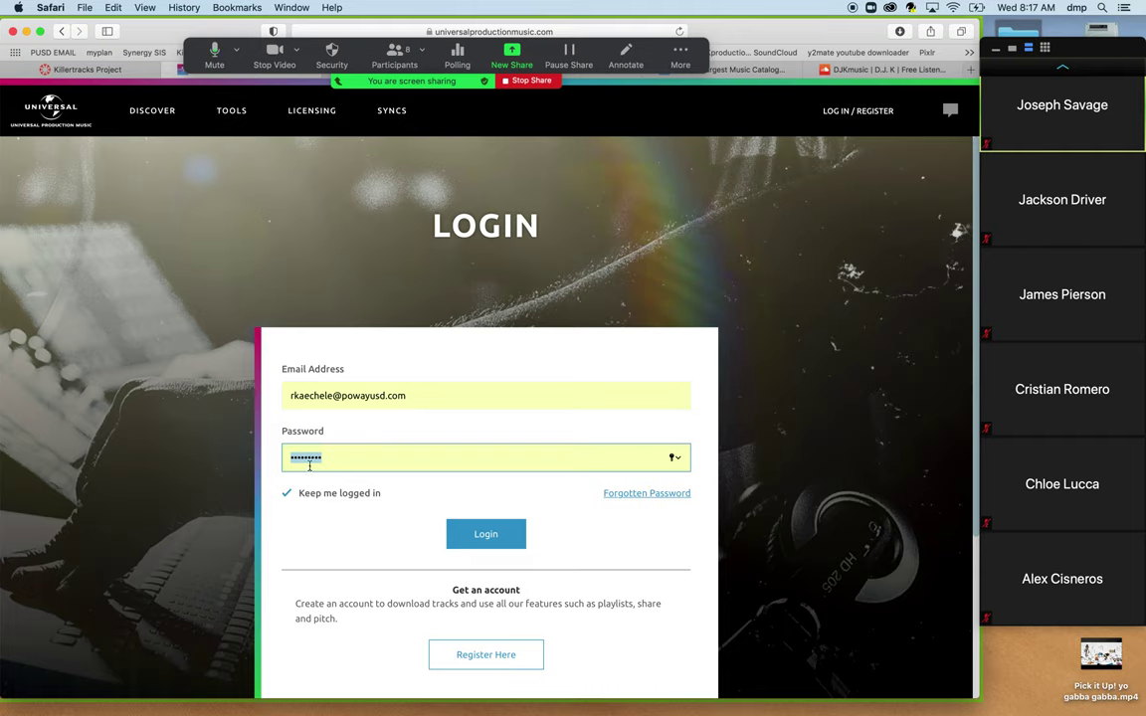
left_click(484, 527)
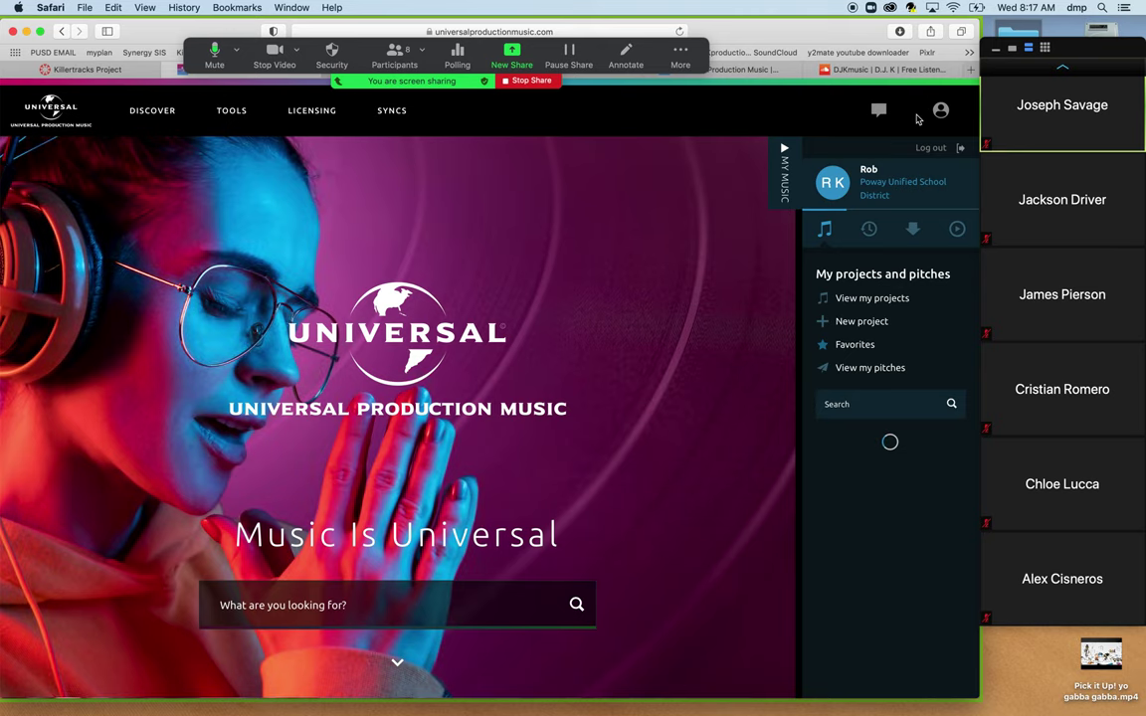
left_click(786, 152)
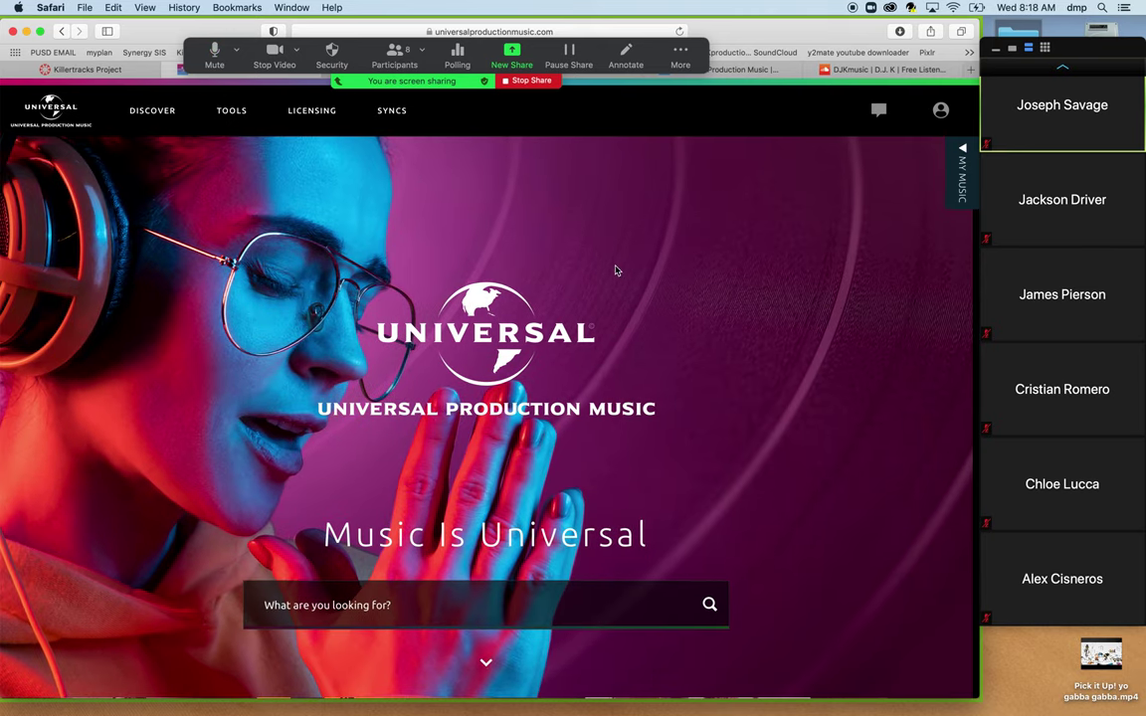
Step: Search the Universal Production Music library for "rock"
left_click(459, 611)
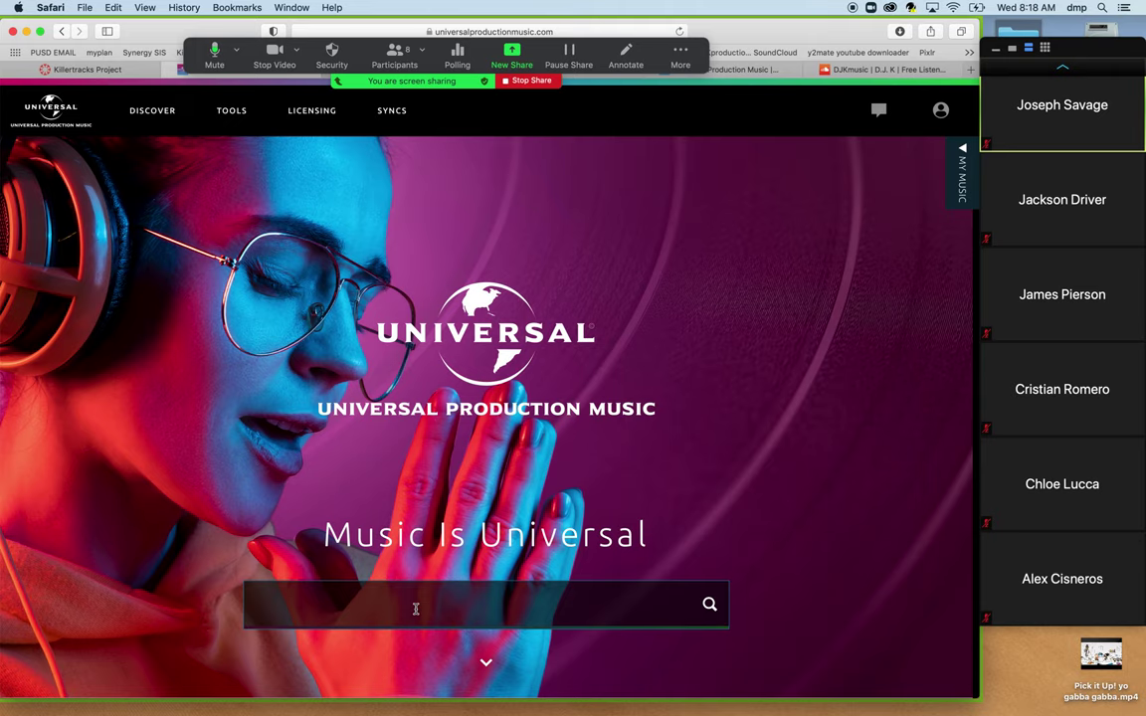
left_click(416, 608)
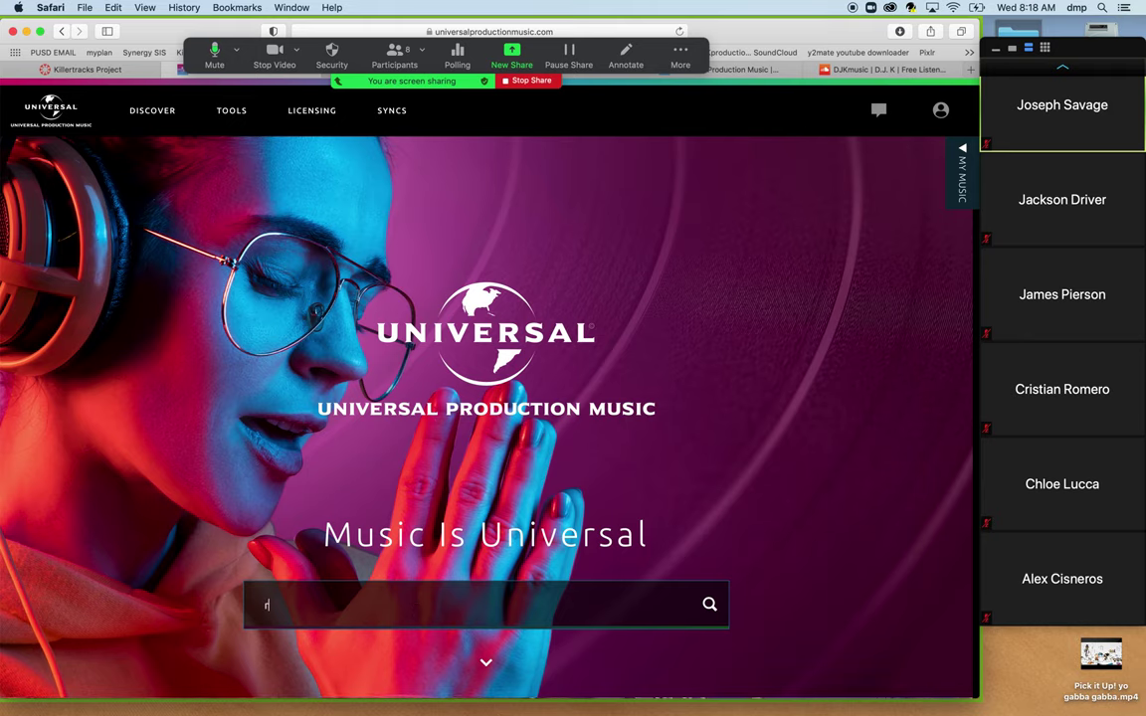
type("ro")
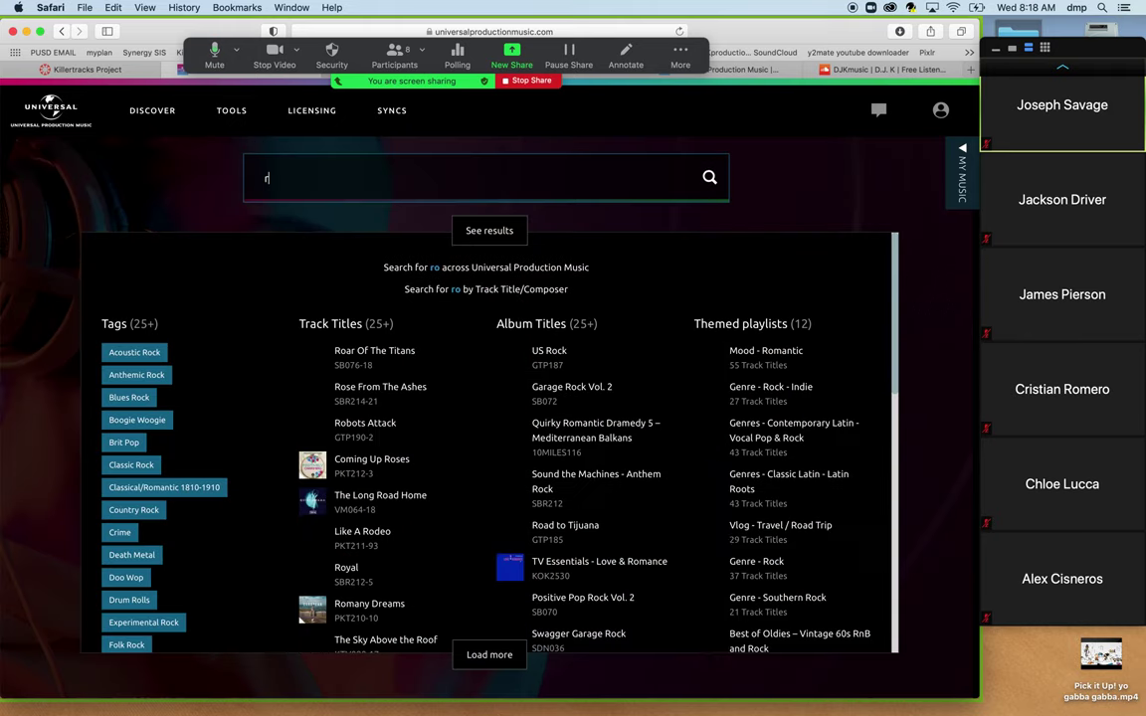
type("ck")
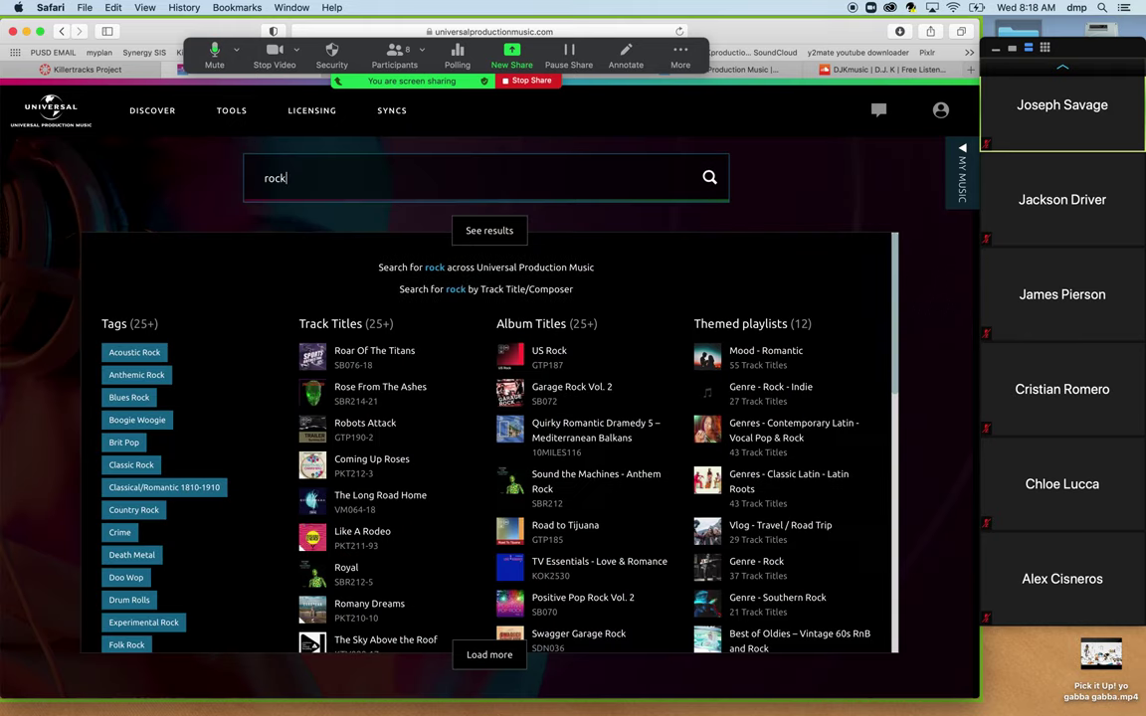
key("Return")
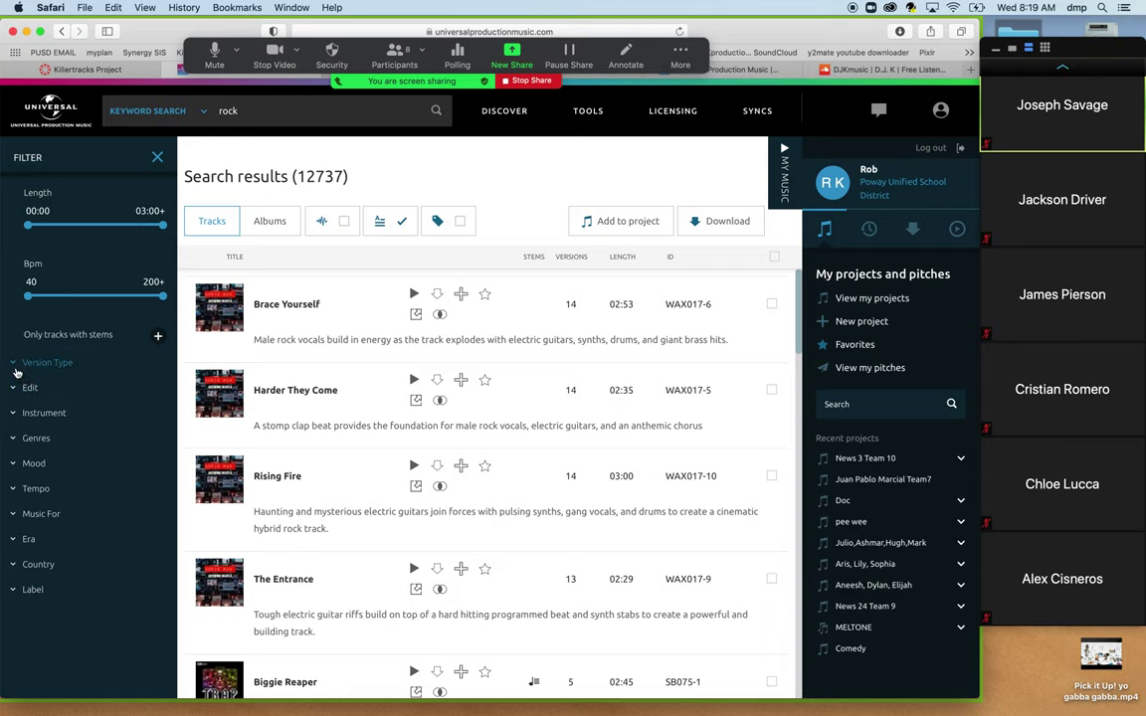
Step: Filter the rock search results by version type to include only Instrumental tracks
left_click(22, 364)
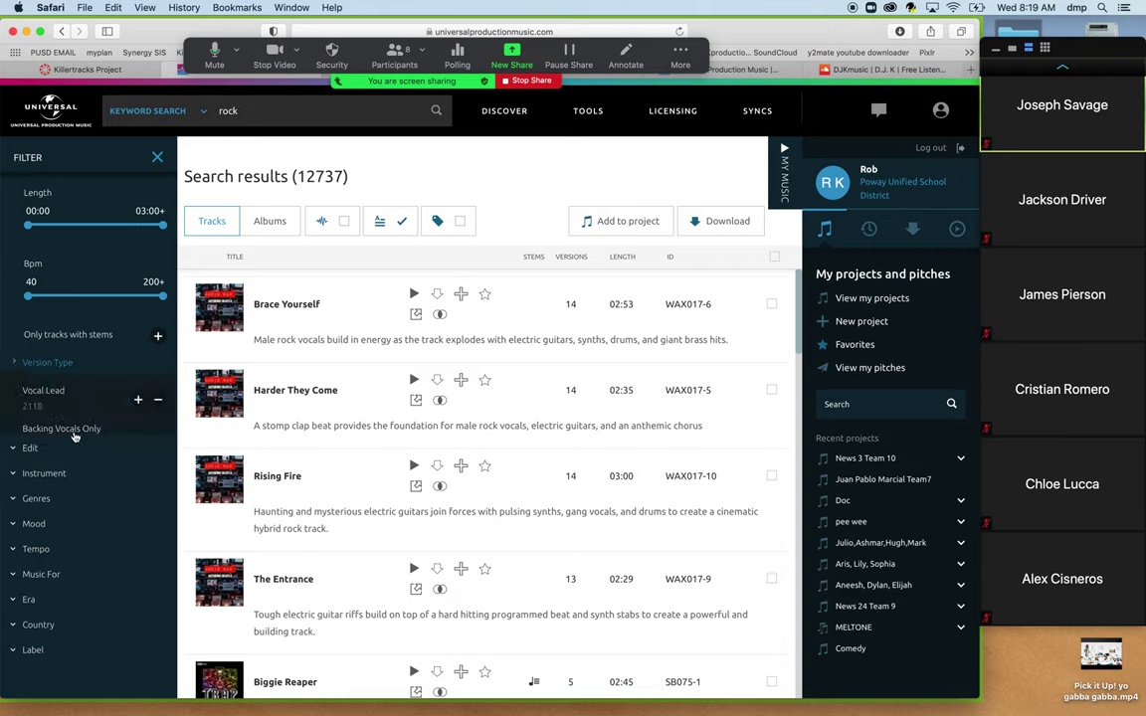
left_click(15, 364)
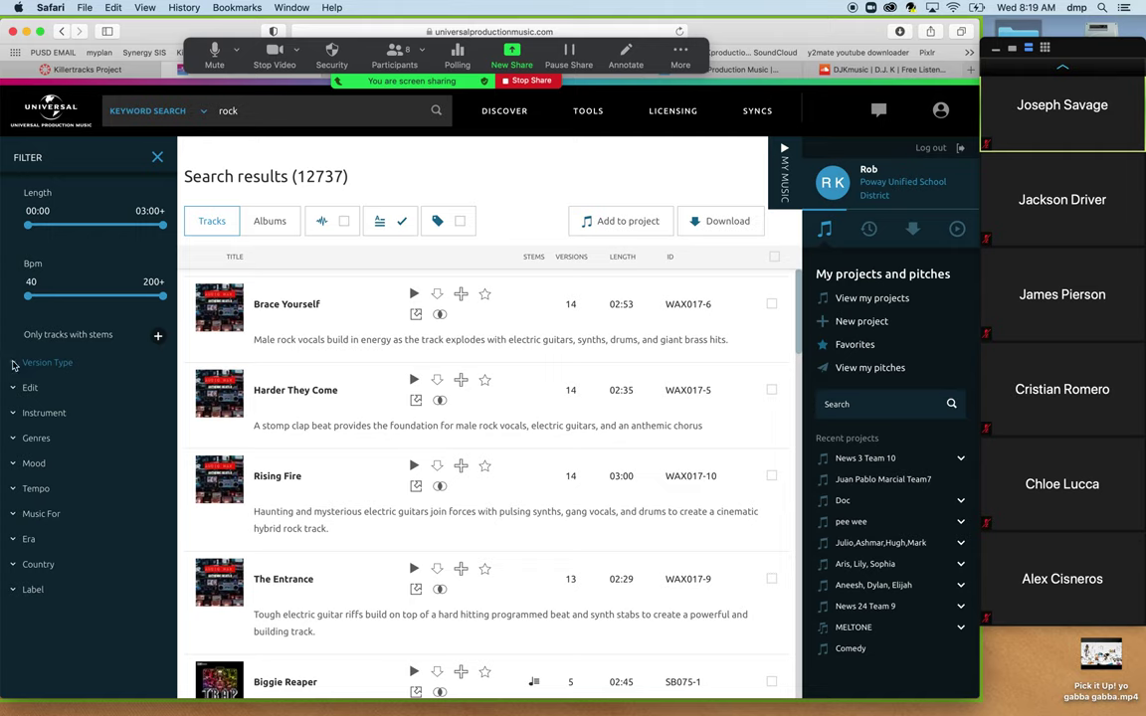
left_click(14, 364)
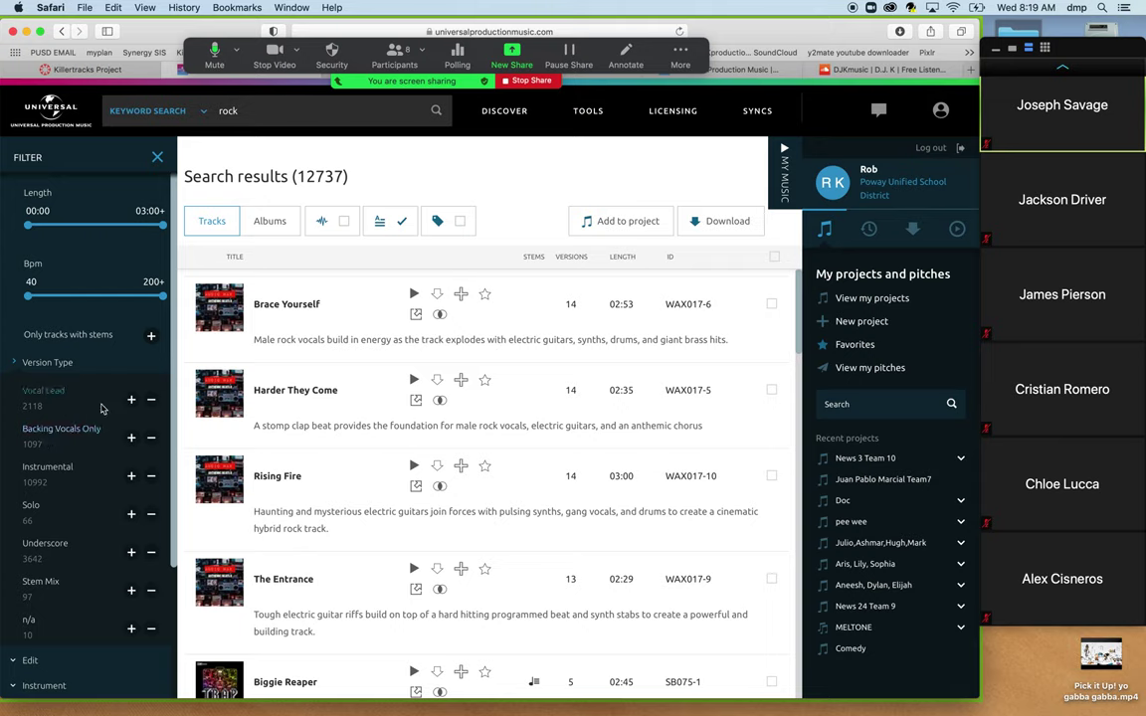
left_click(131, 476)
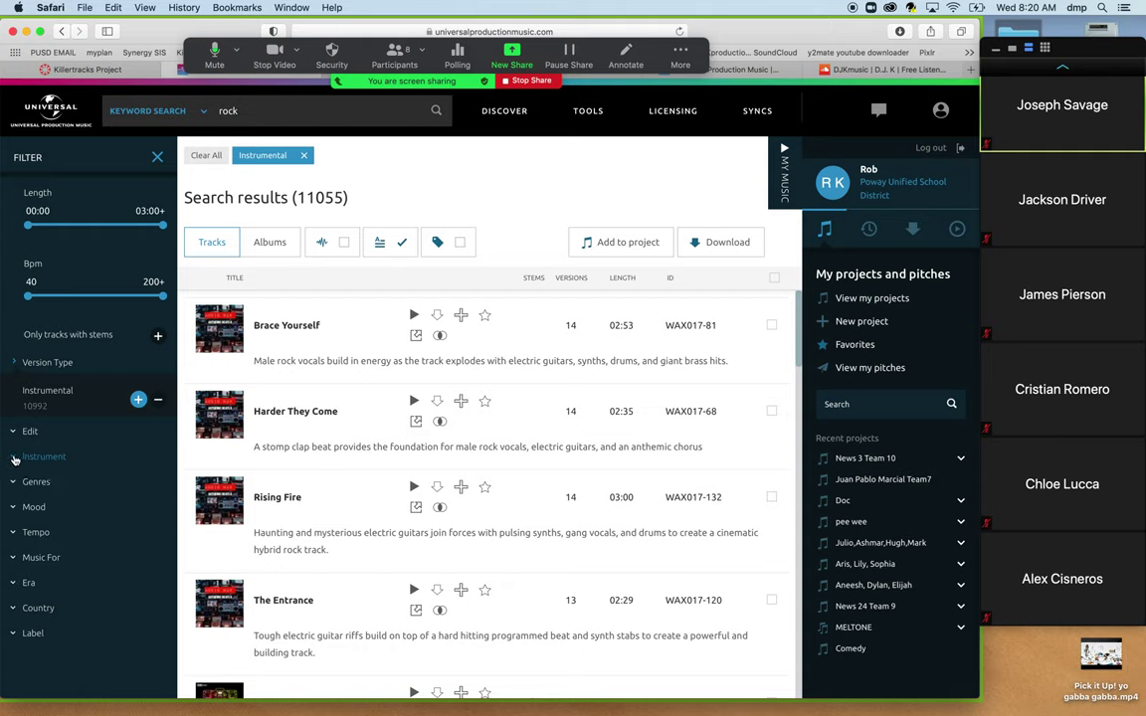
Step: Expand the Instrument filter and look through its instrument categories, from Stringed to Choir
left_click(15, 459)
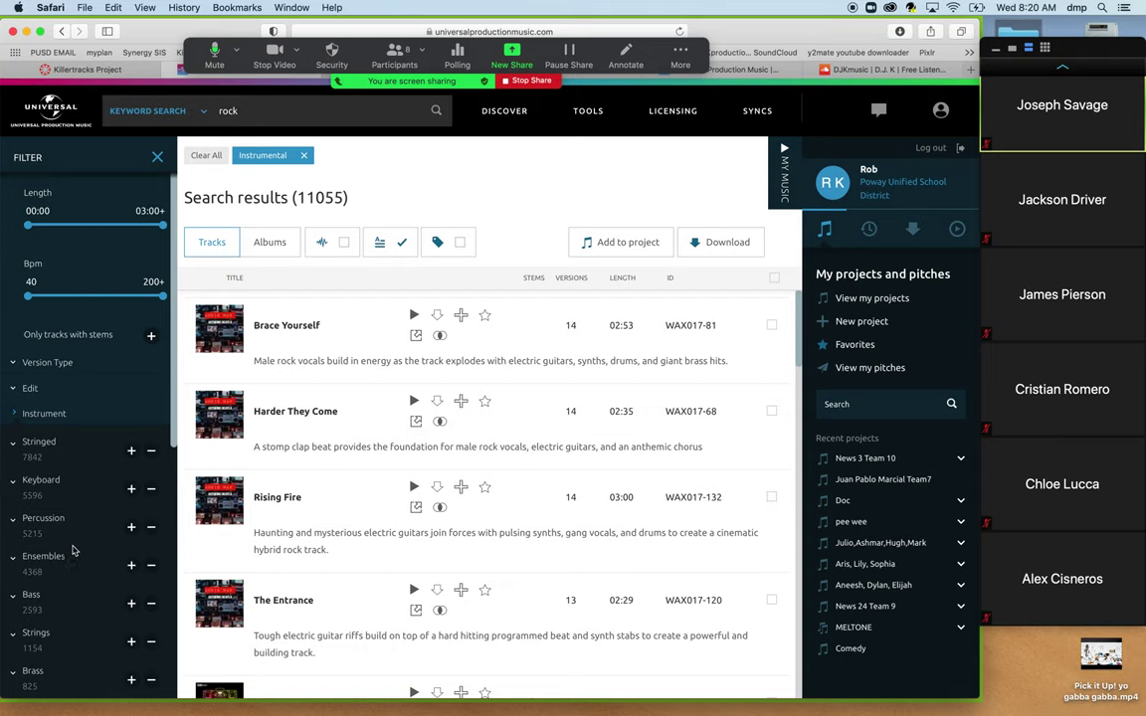
scroll(77, 637, "down", 3)
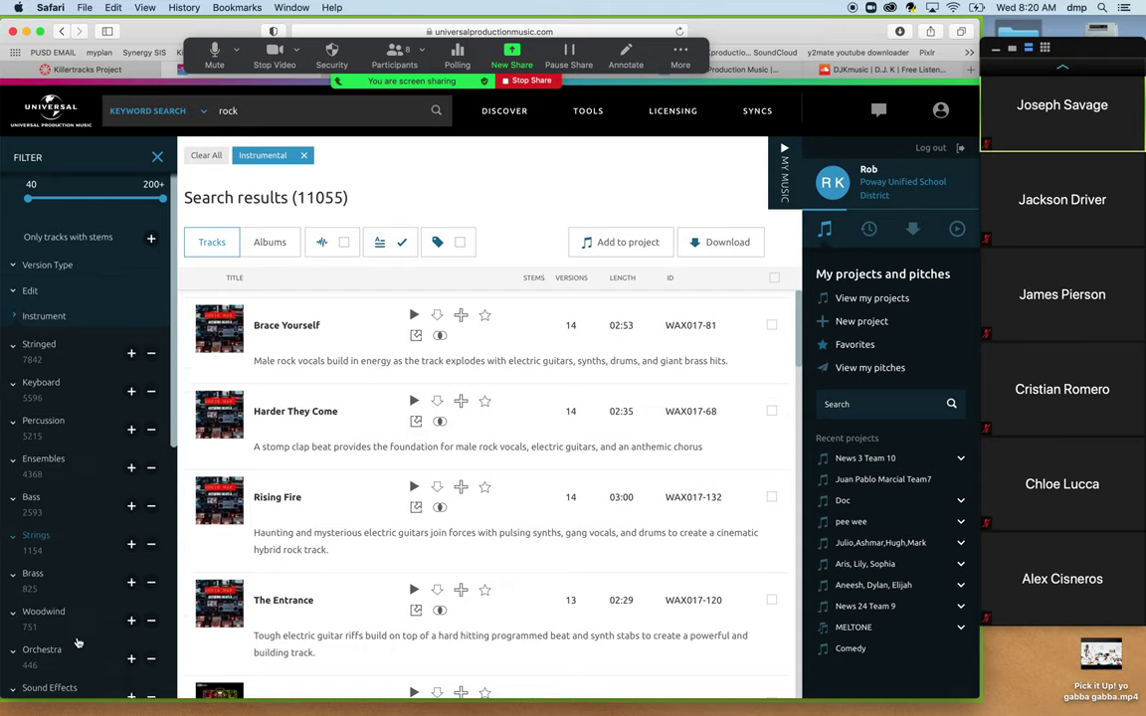
scroll(77, 643, "down", 3)
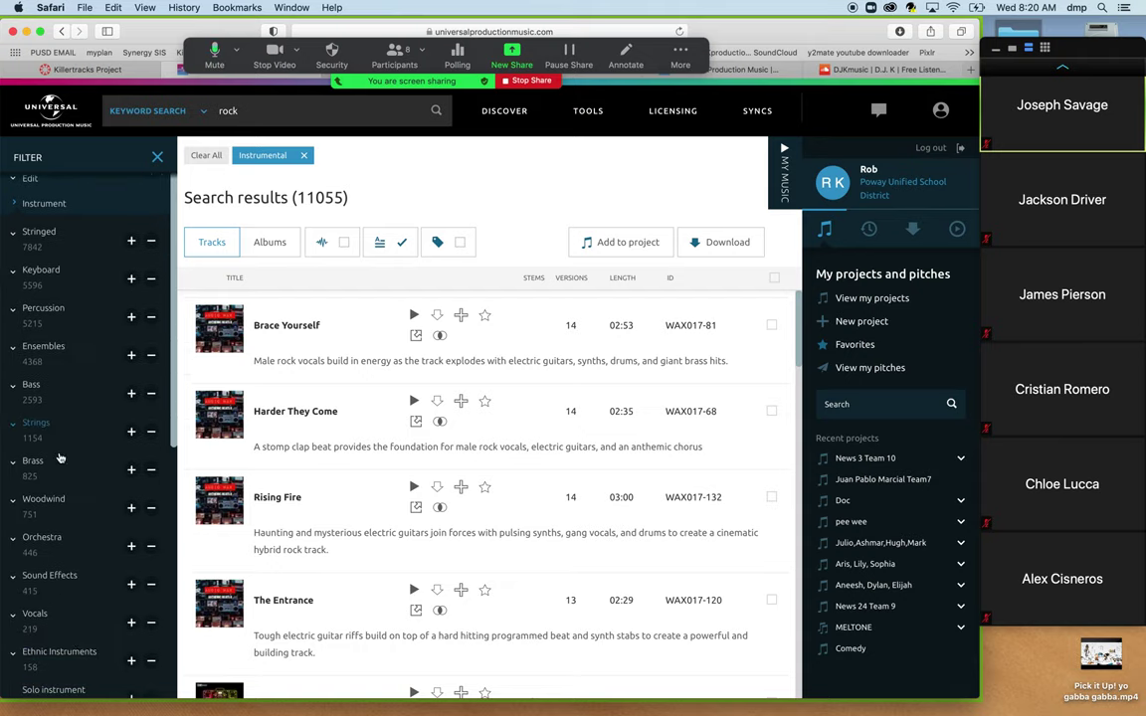
scroll(63, 266, "up", 3)
scroll(68, 297, "up", 1)
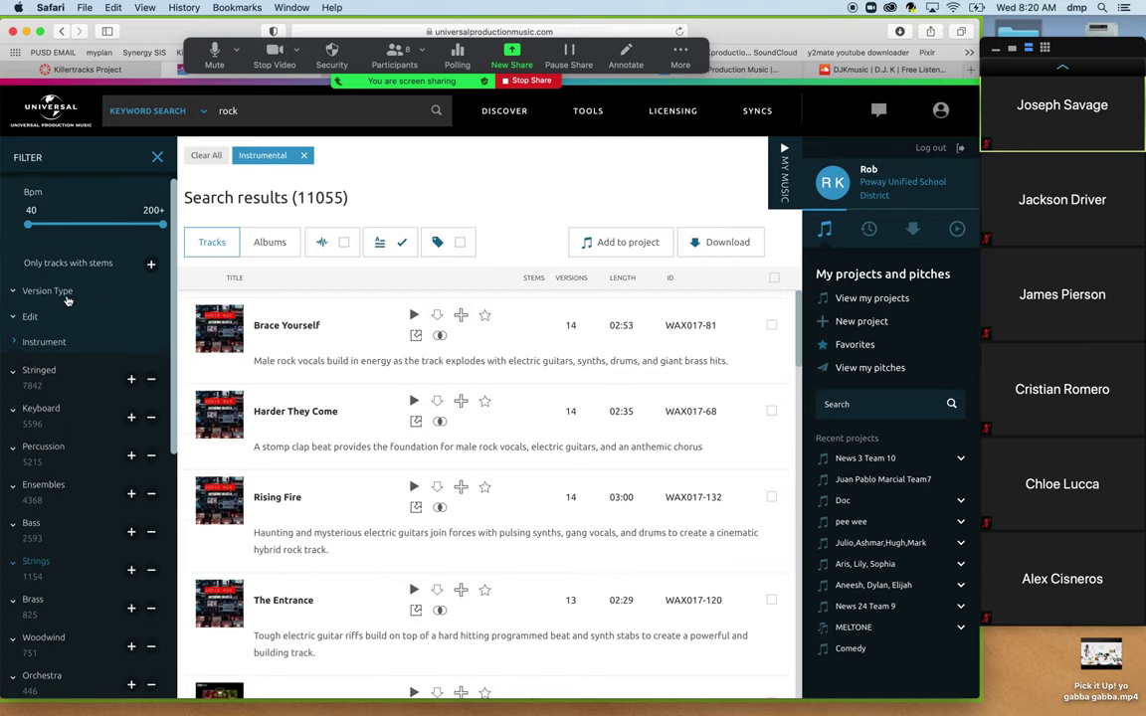
left_click(13, 345)
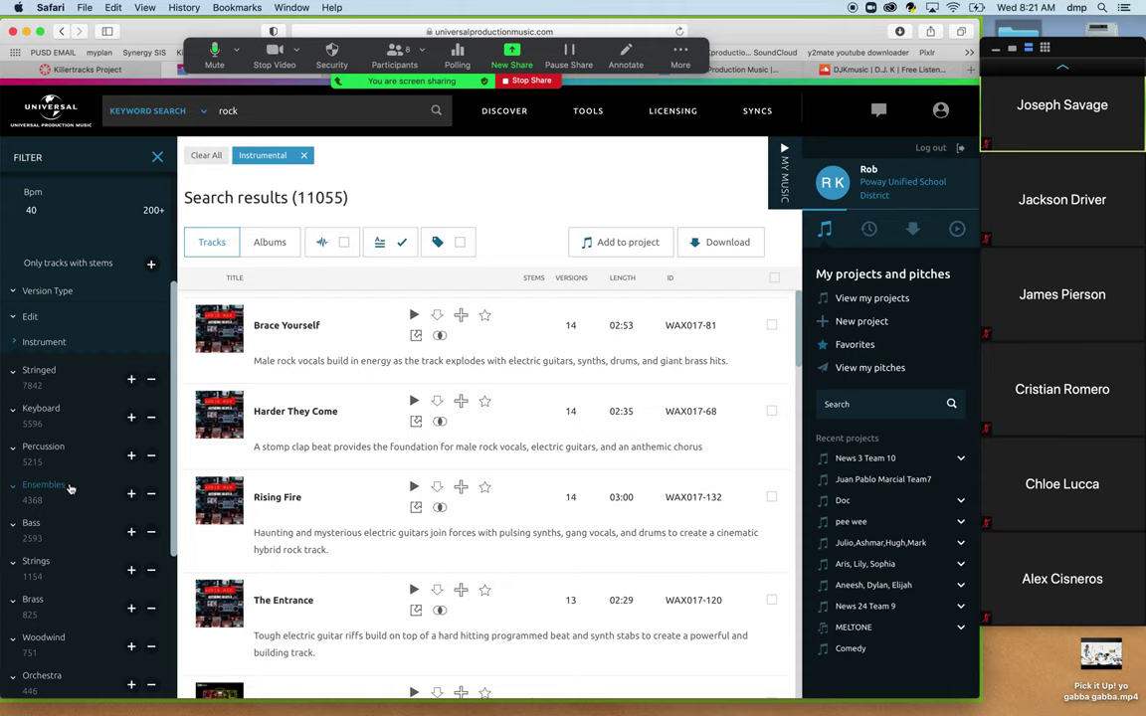
scroll(70, 488, "up", 1)
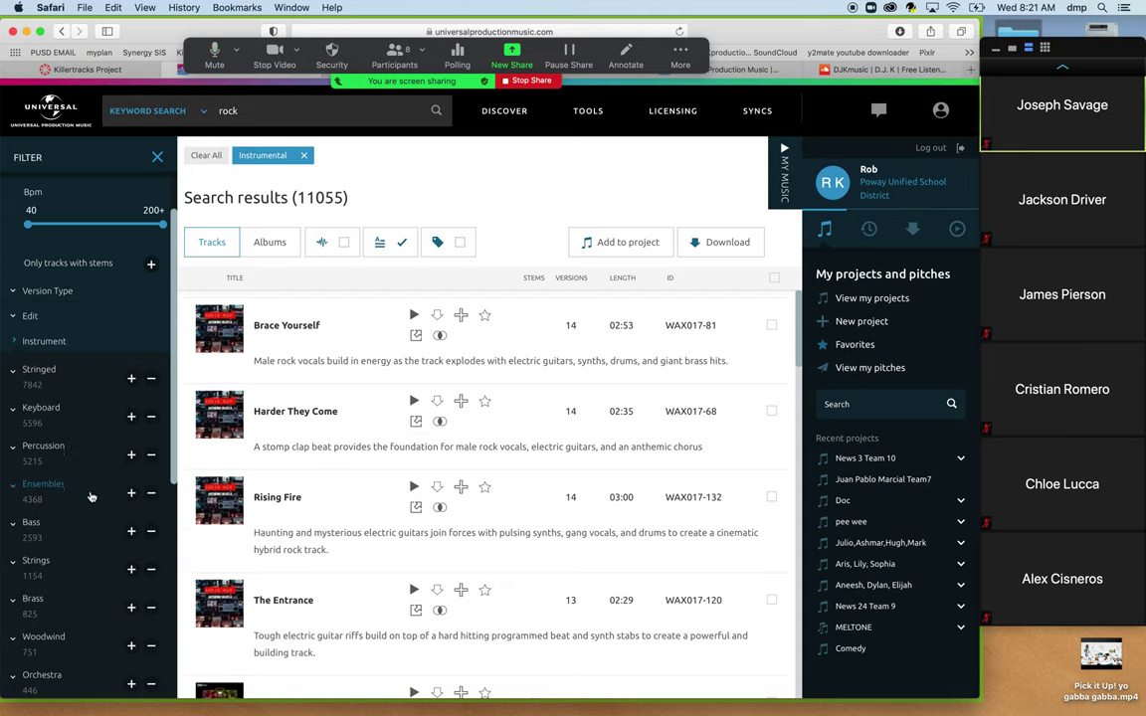
scroll(86, 496, "down", 8)
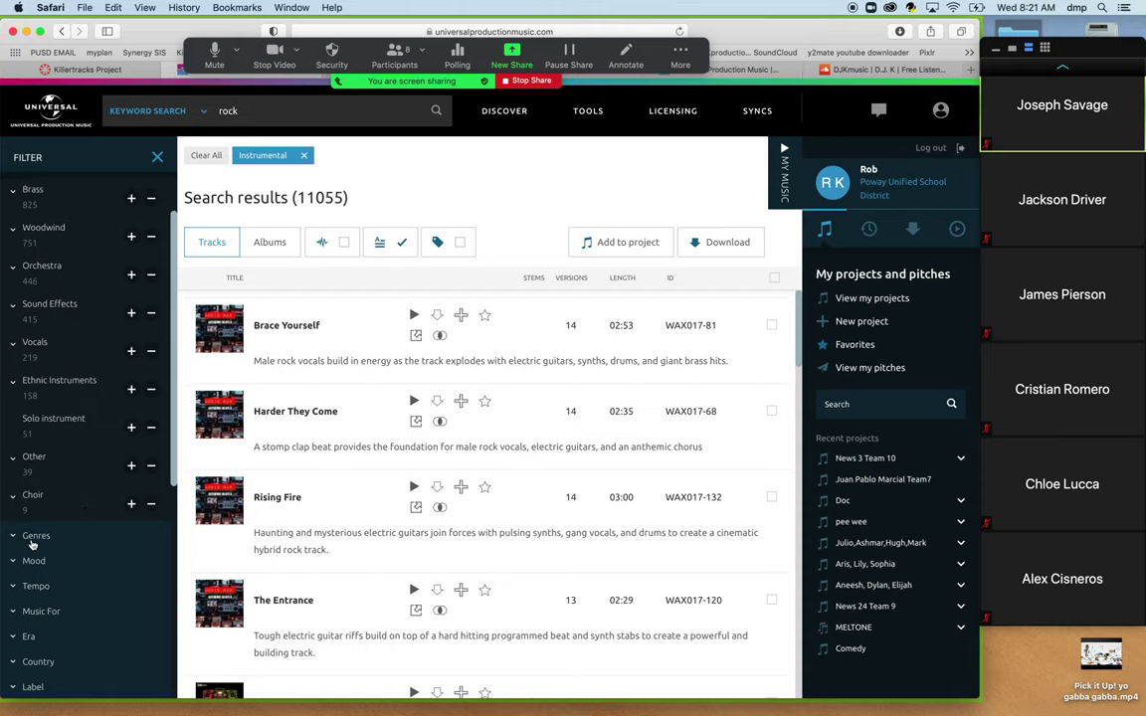
Step: Filter the rock results by genre to include only Surf Rock, found within the Rock (all) category
scroll(14, 540, "up", 1)
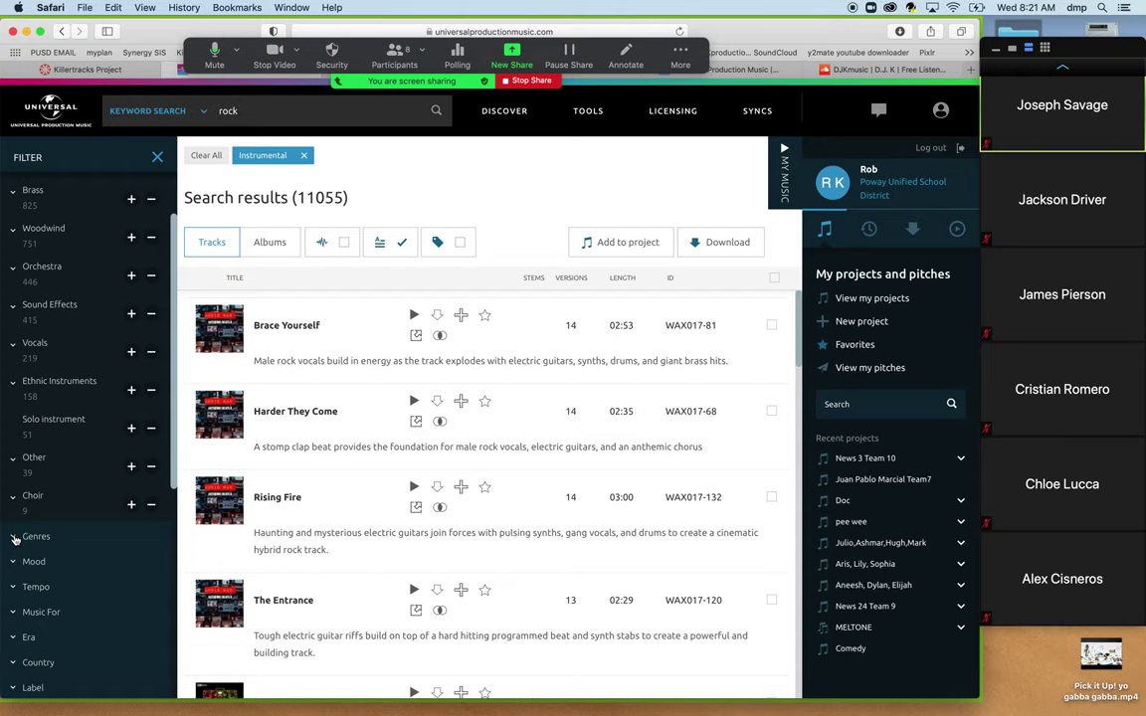
left_click(14, 540)
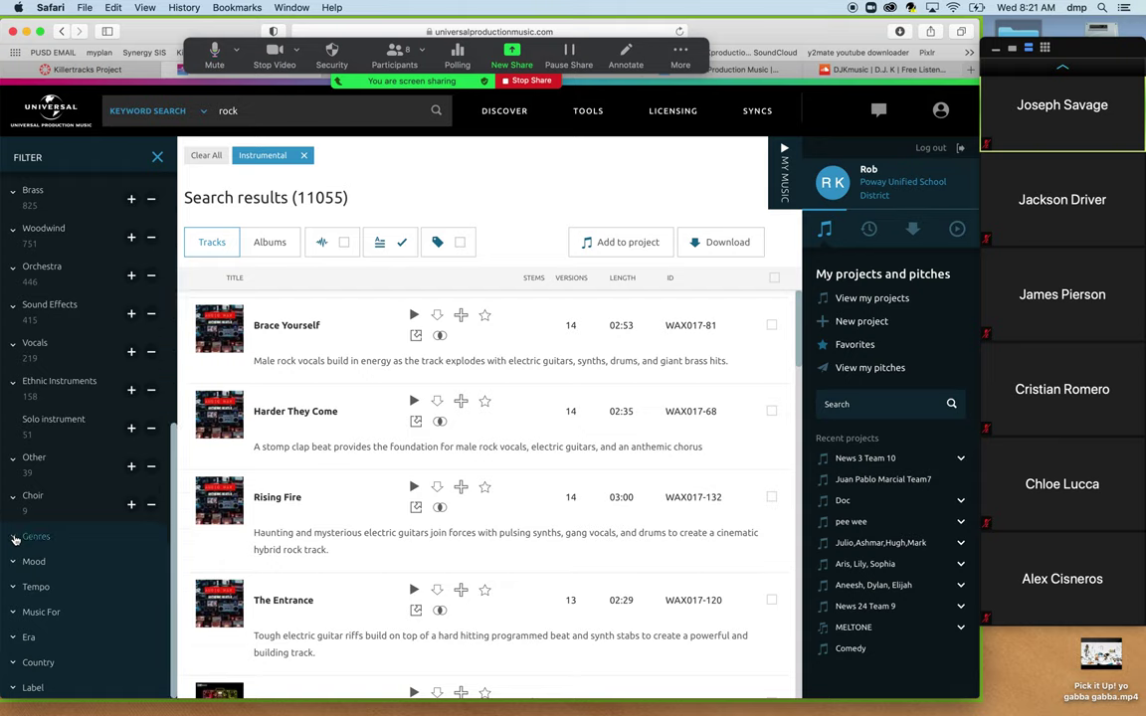
scroll(14, 540, "down", 5)
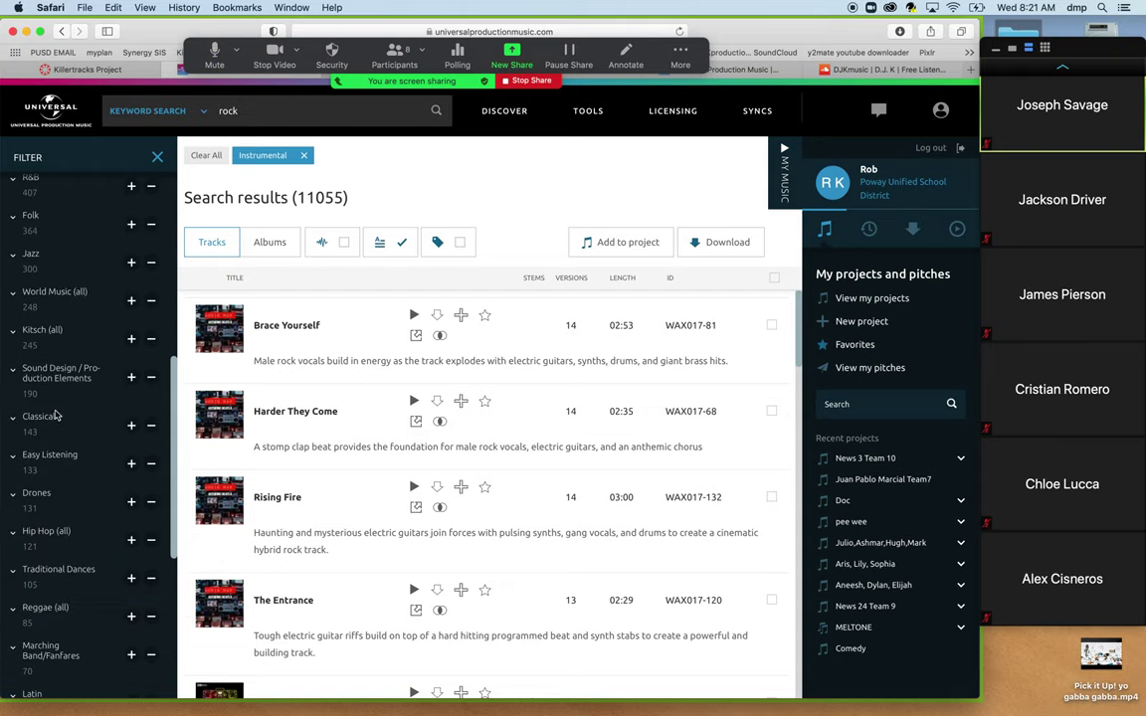
scroll(56, 416, "up", 5)
scroll(55, 415, "up", 1)
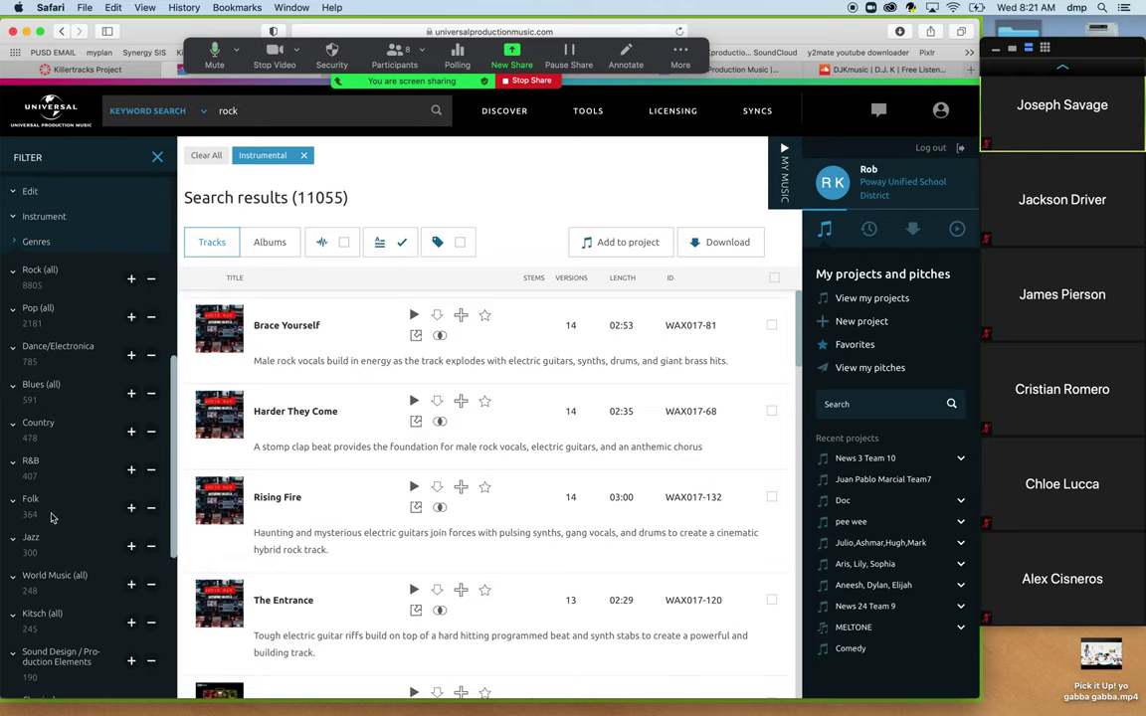
scroll(61, 557, "down", 2)
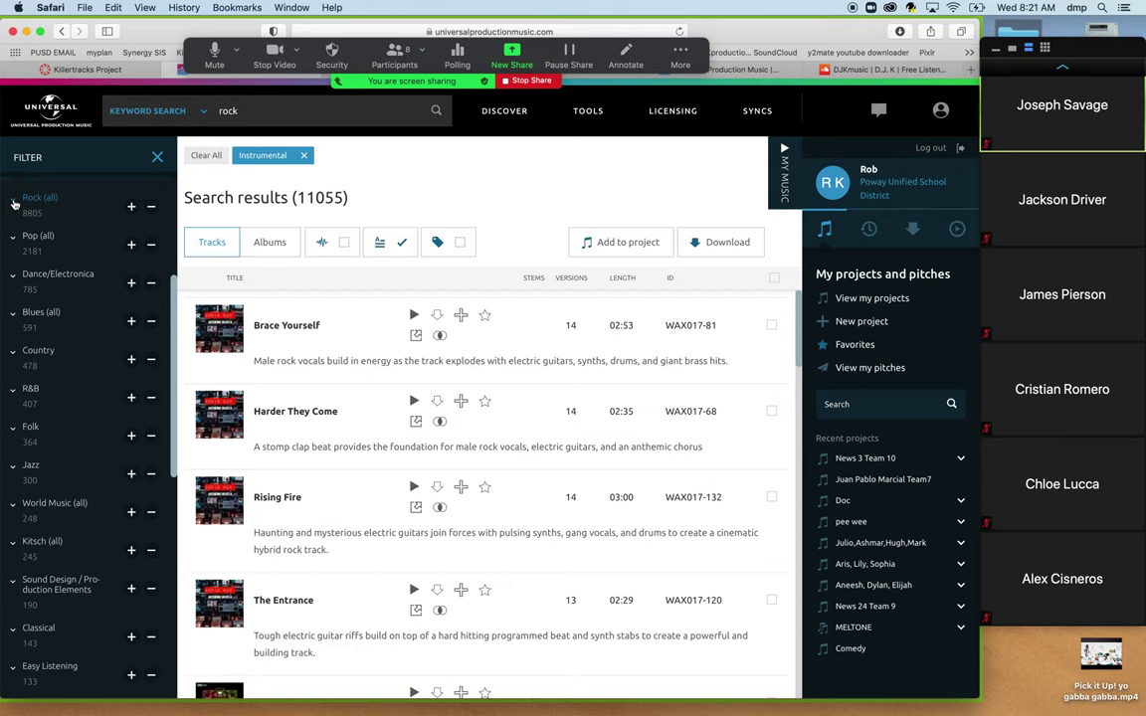
left_click(14, 203)
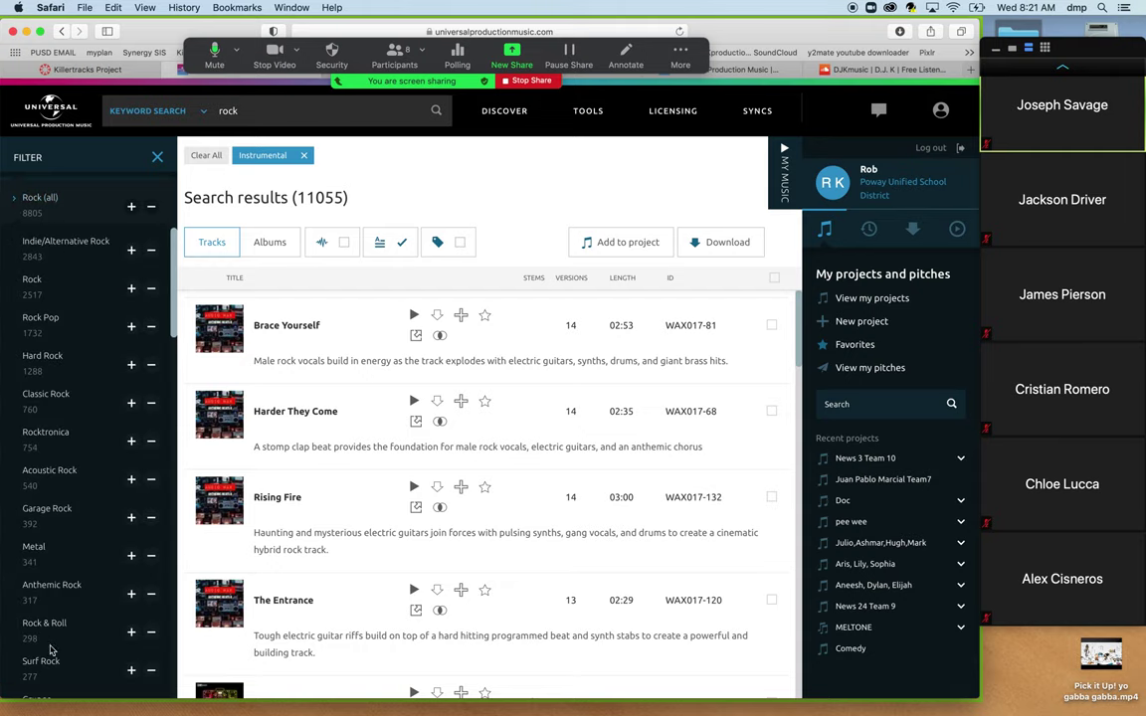
scroll(52, 650, "down", 5)
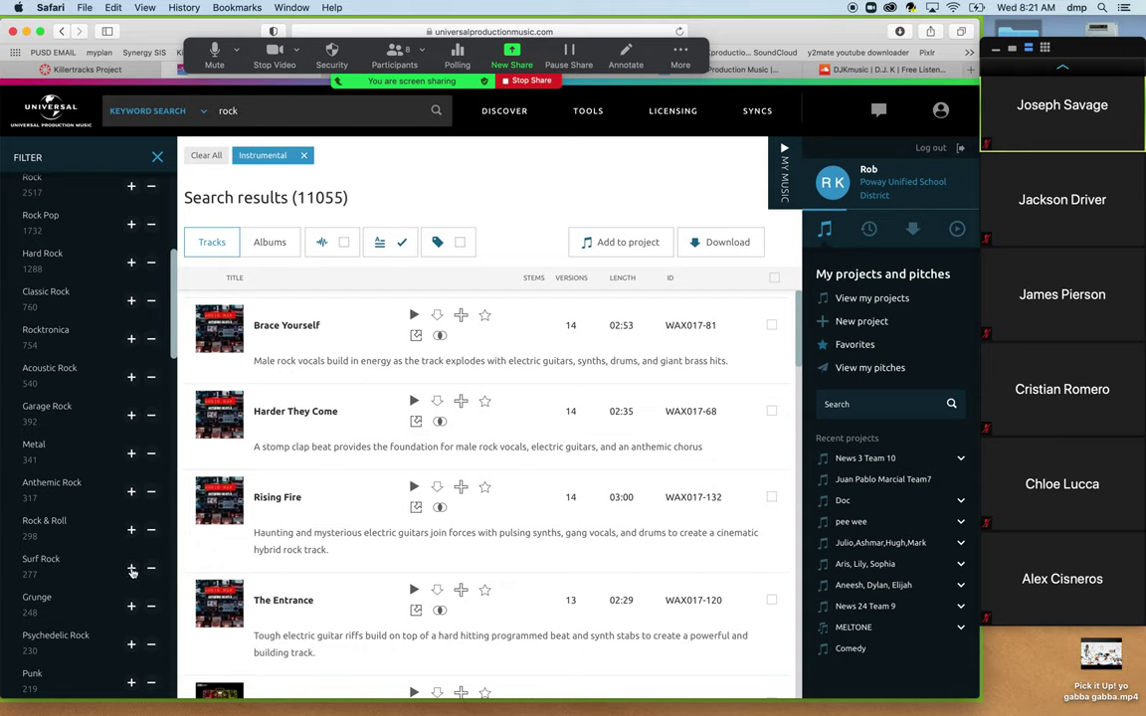
left_click(132, 569)
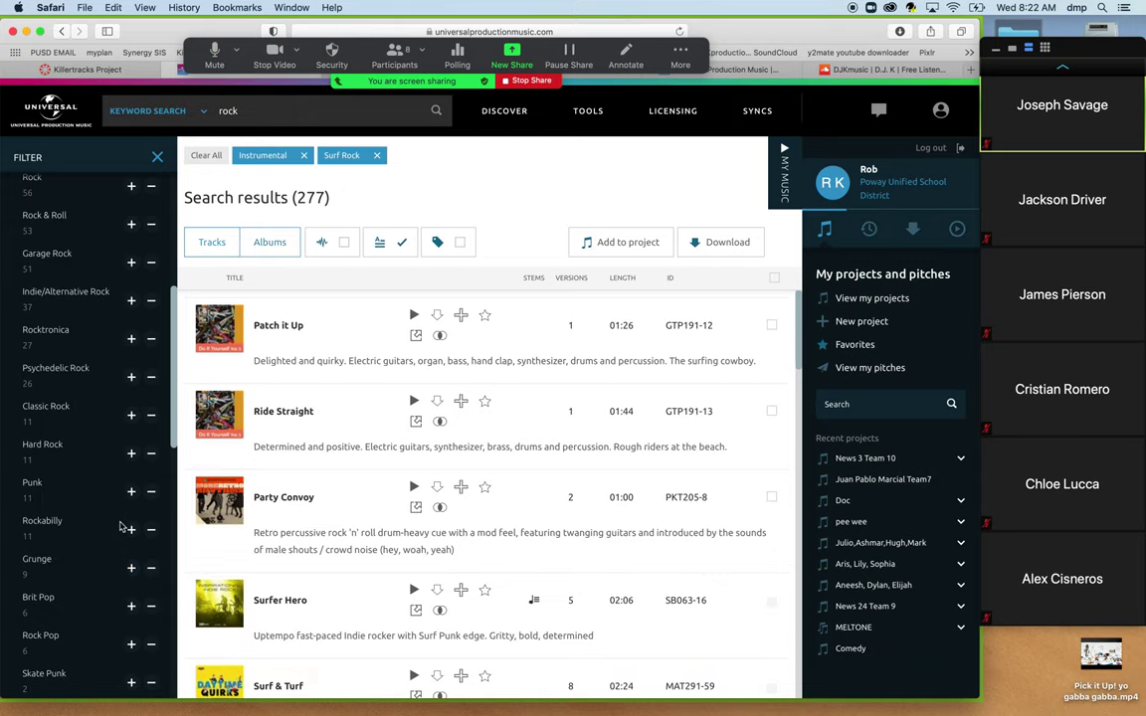
Step: Look through the remaining genre categories and collapse the Rock (all) and Genres filter lists
scroll(40, 233, "up", 3)
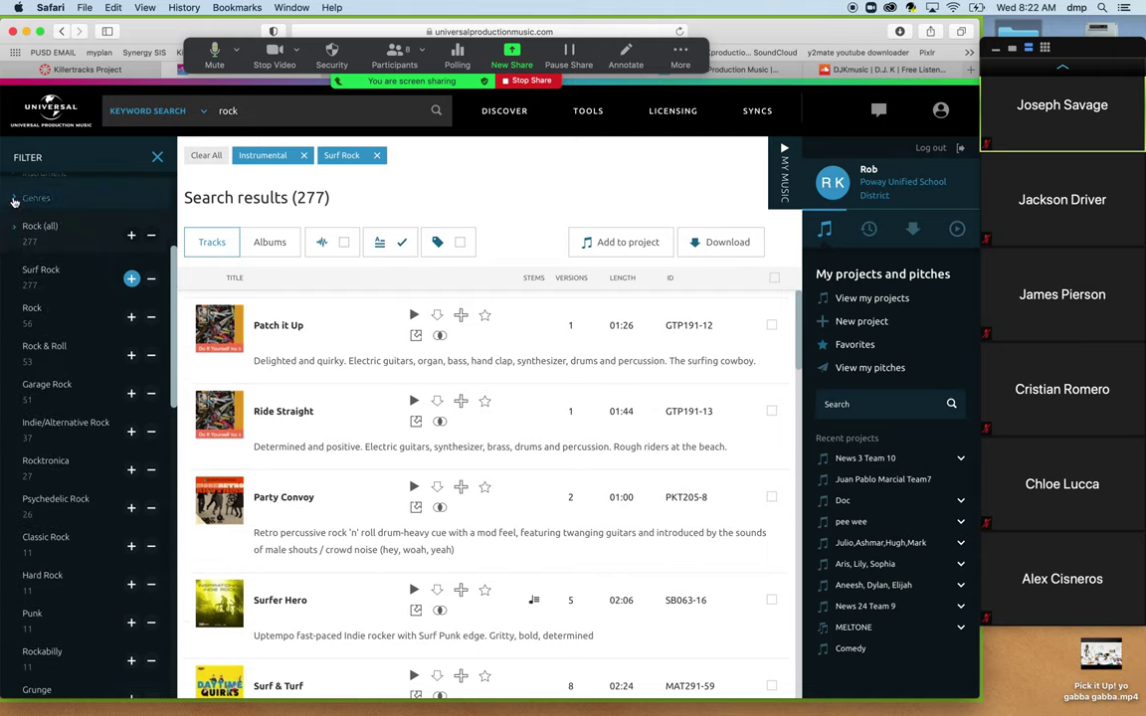
scroll(29, 245, "down", 10)
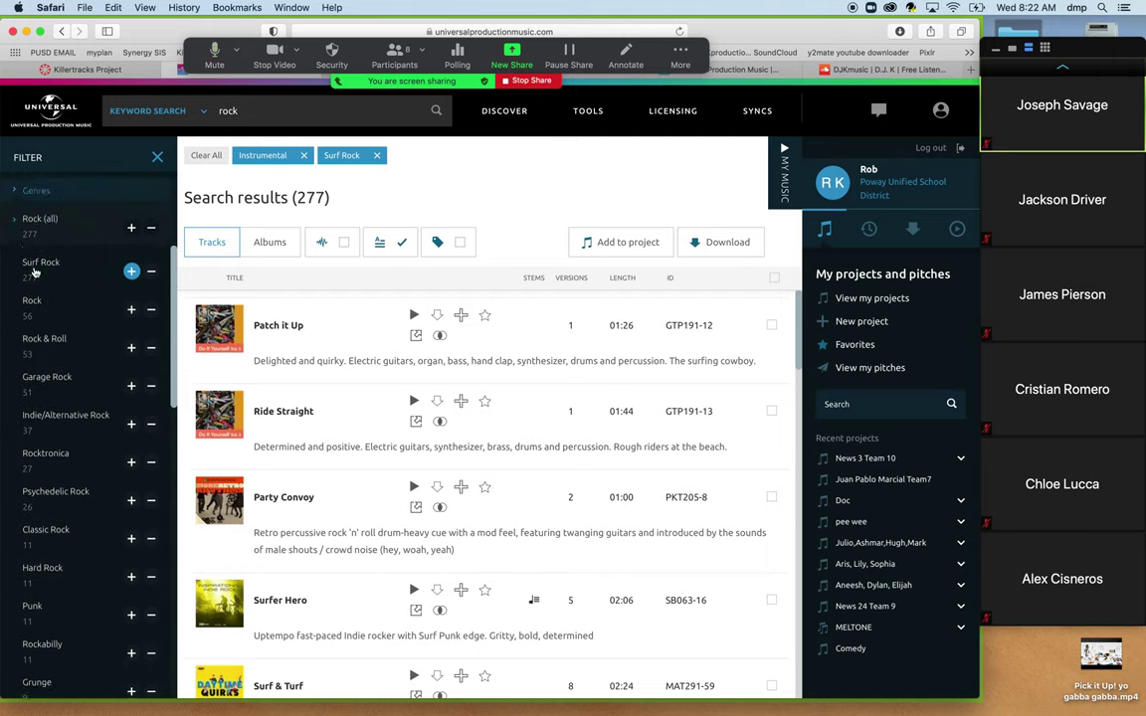
scroll(34, 271, "up", 5)
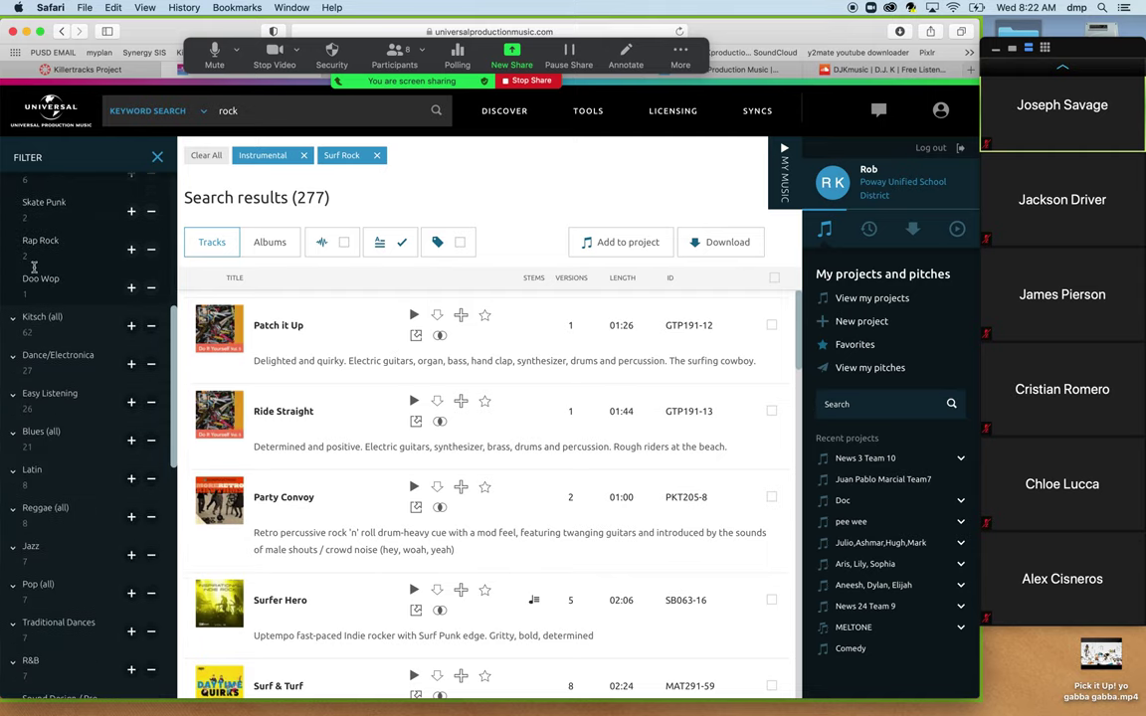
scroll(33, 269, "up", 8)
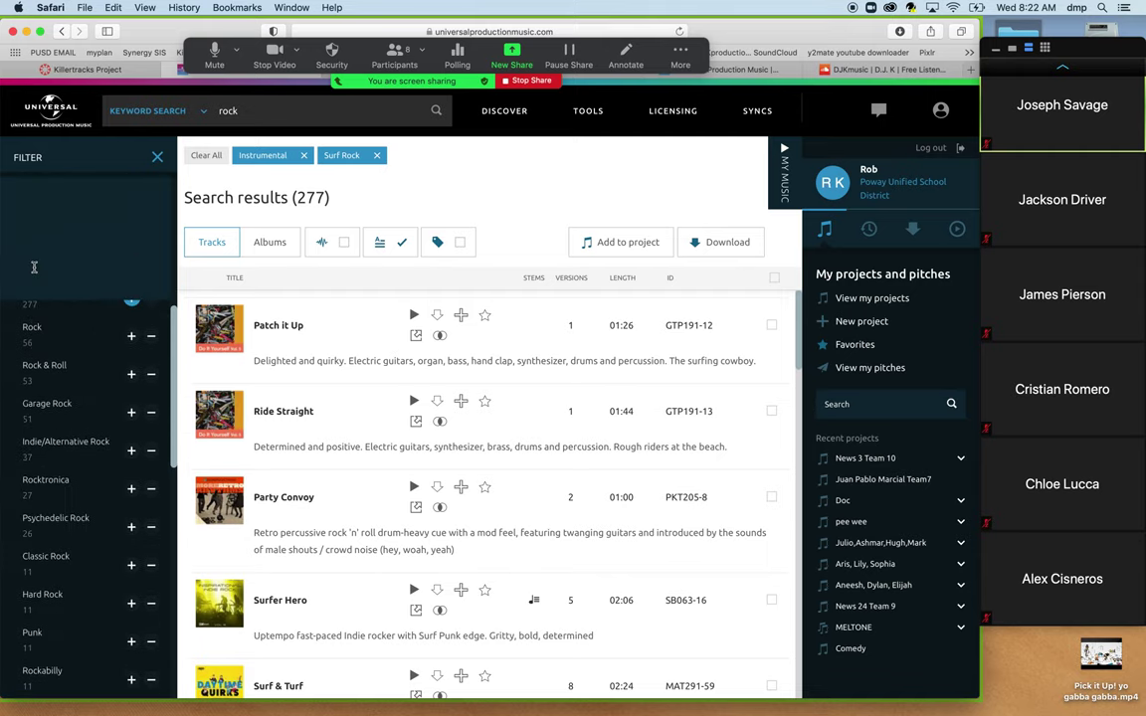
scroll(34, 267, "up", 3)
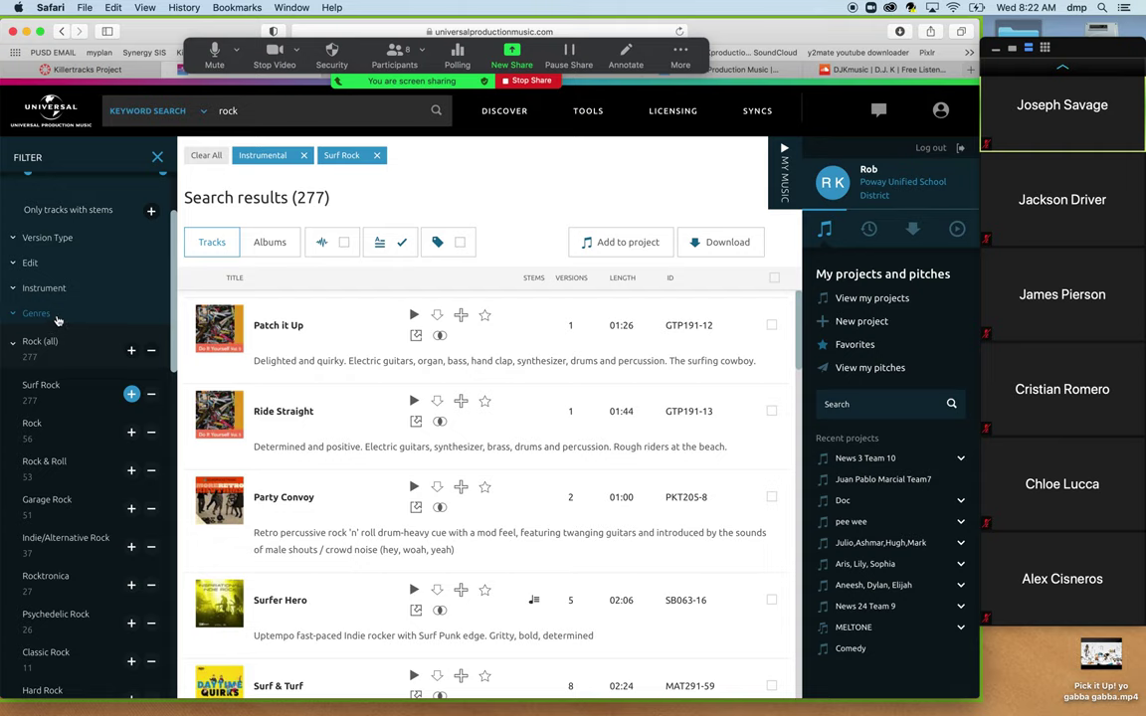
scroll(58, 320, "down", 5)
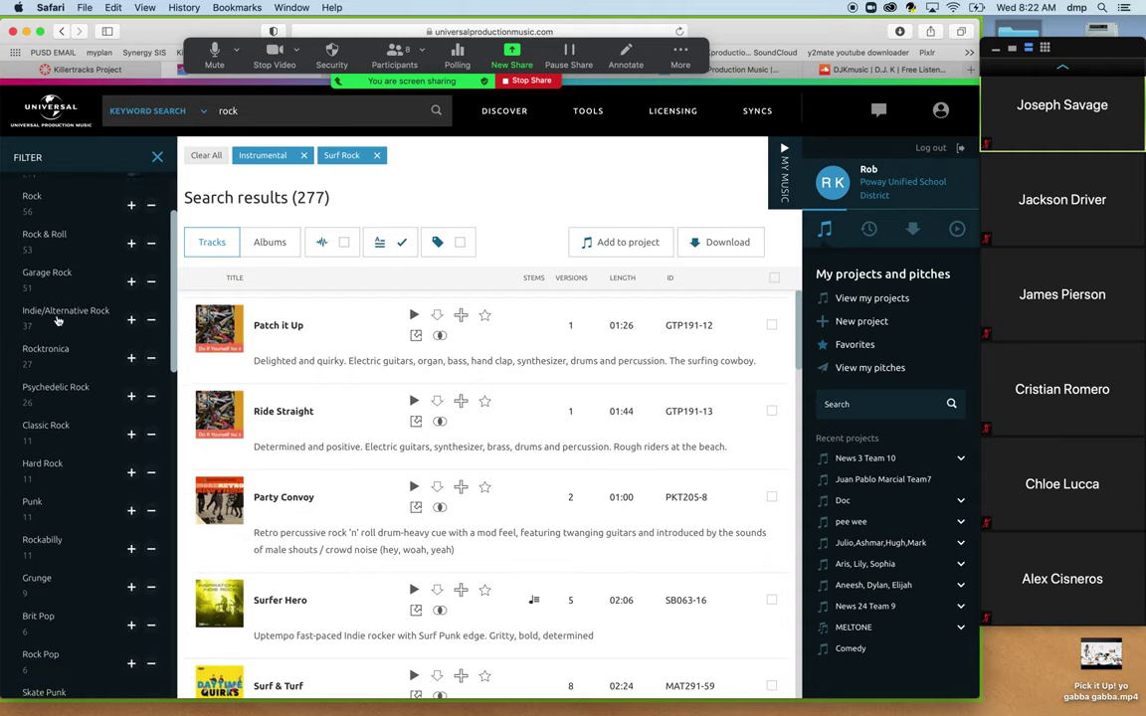
scroll(57, 321, "up", 6)
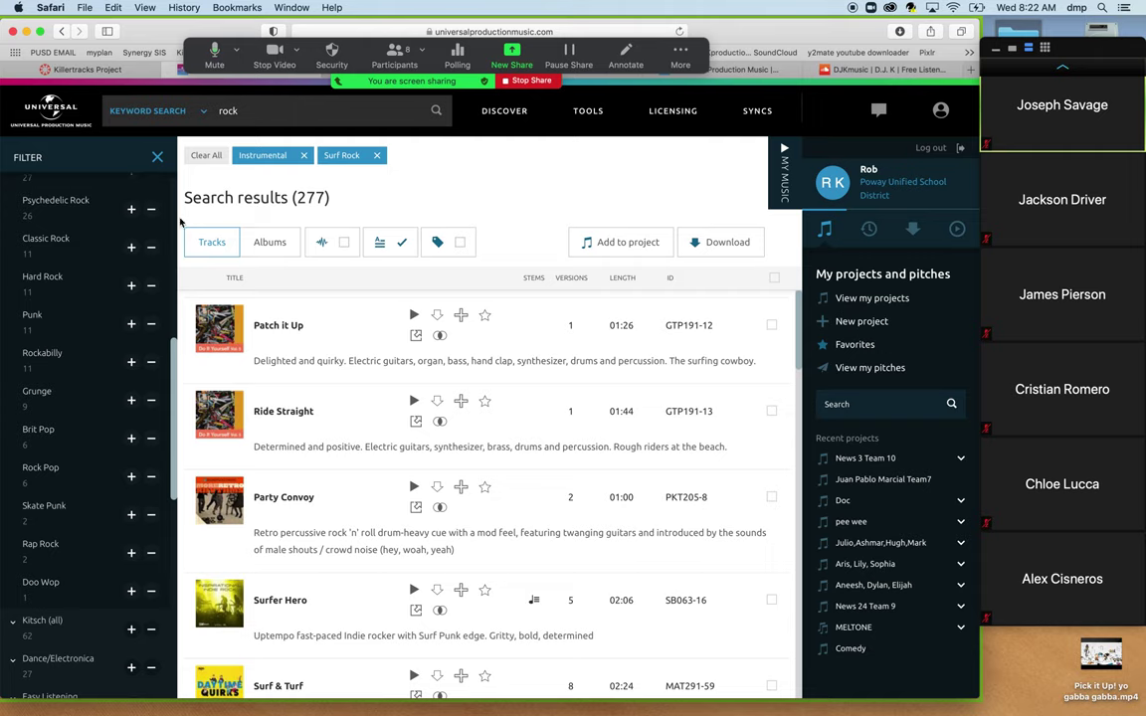
left_click_drag(174, 363, 179, 433)
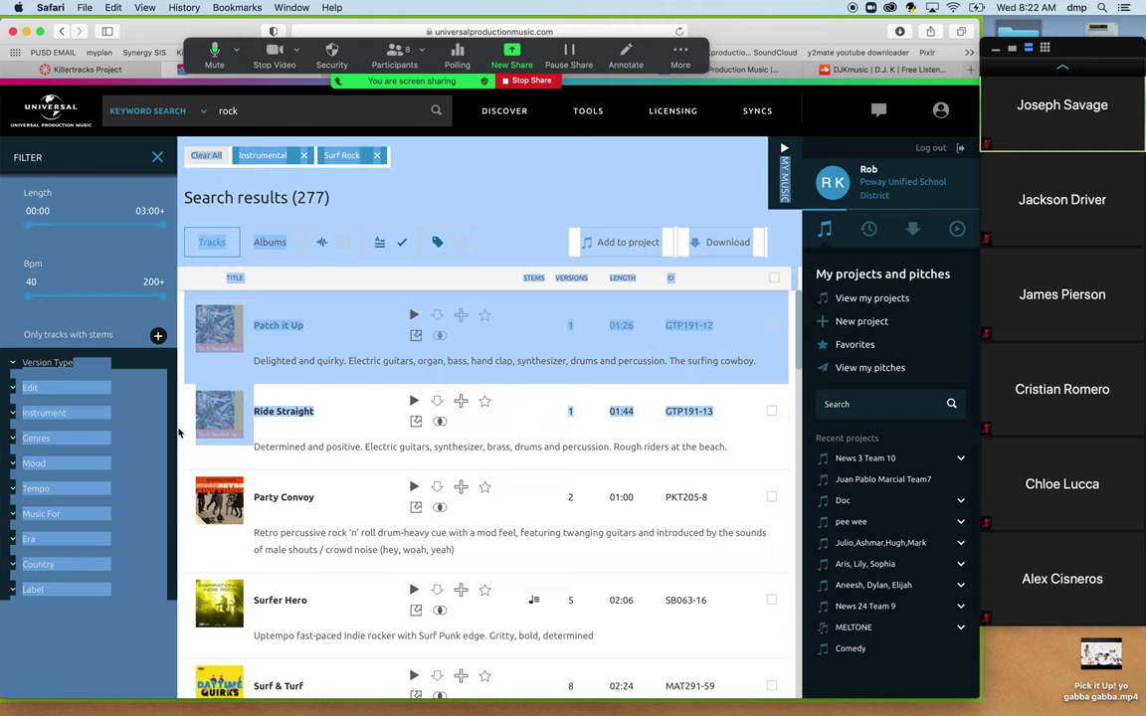
left_click(219, 555)
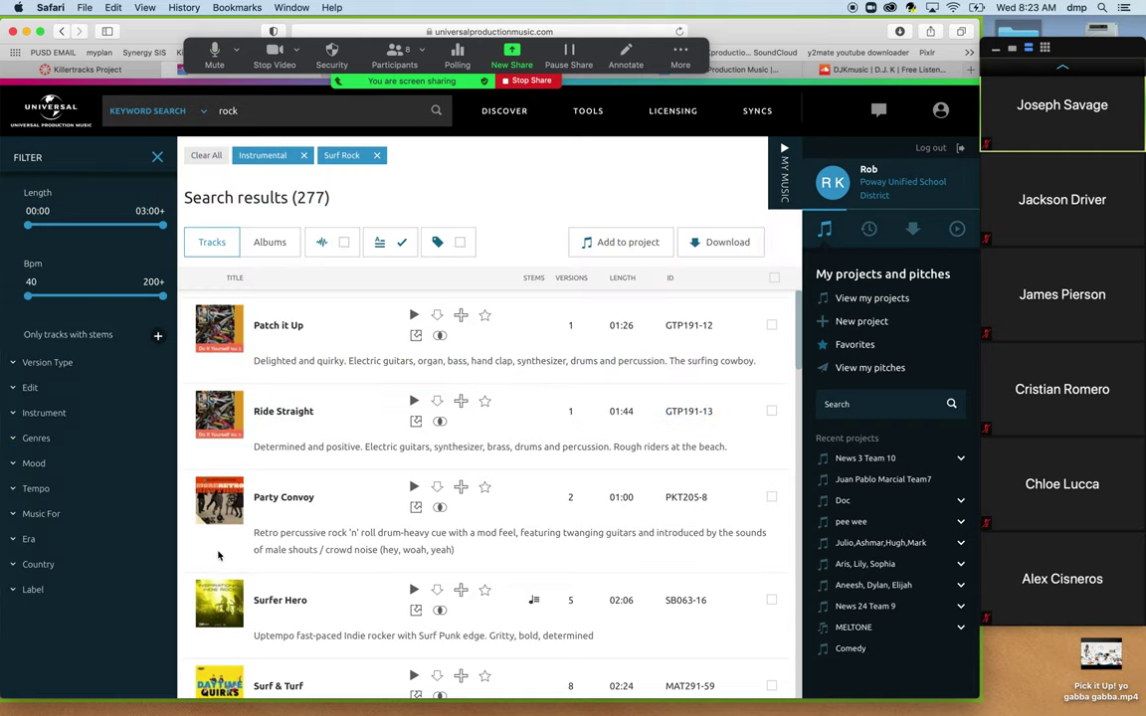
Step: Filter the Surf Rock results by tempo to include only Fast tracks
left_click(14, 490)
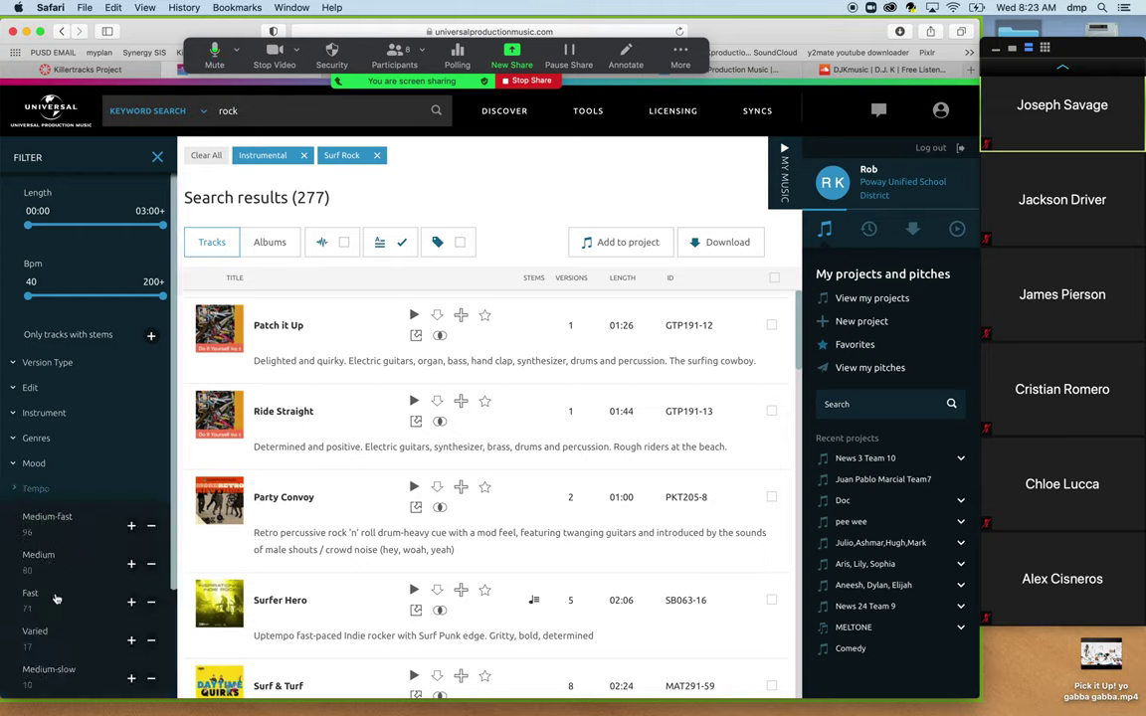
scroll(47, 560, "down", 2)
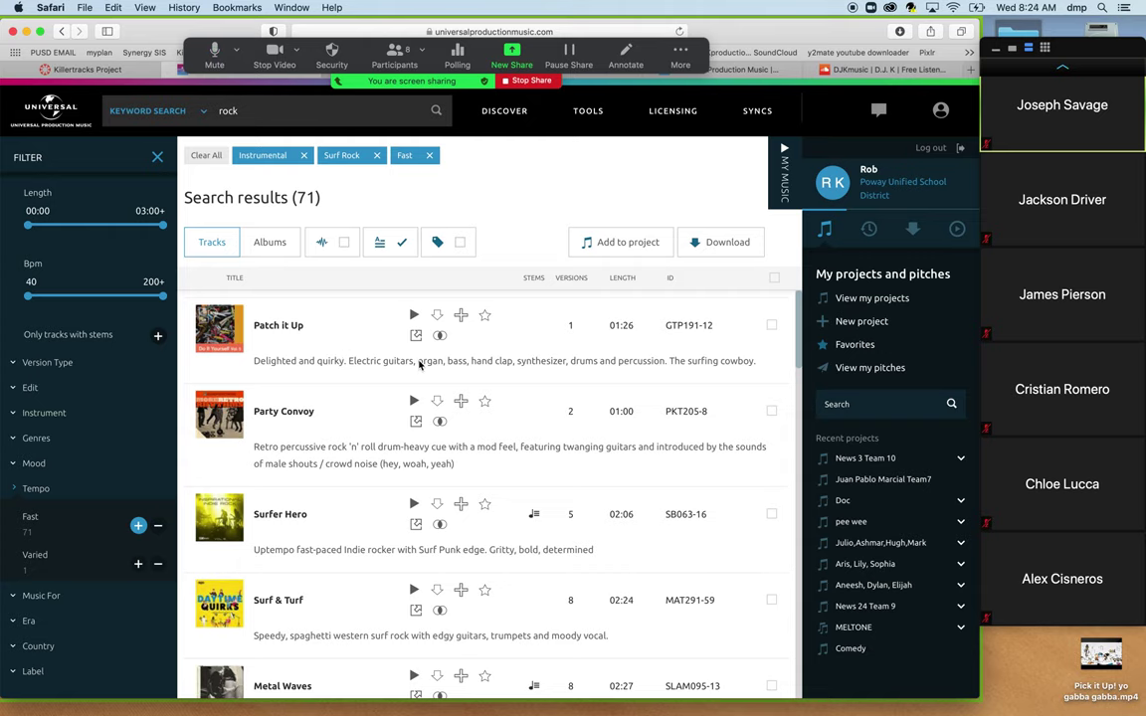
scroll(384, 428, "down", 1)
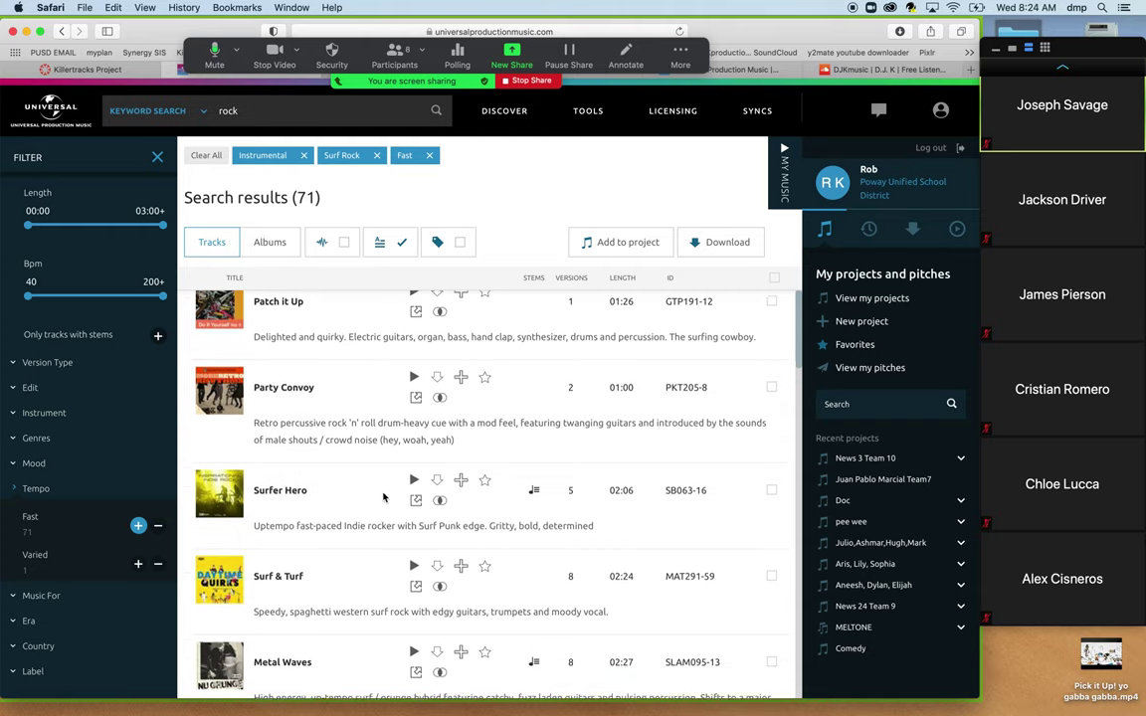
Step: Preview the Surfer Hero track, skipping ahead to about 0:49, and pause the playback
scroll(384, 497, "up", 1)
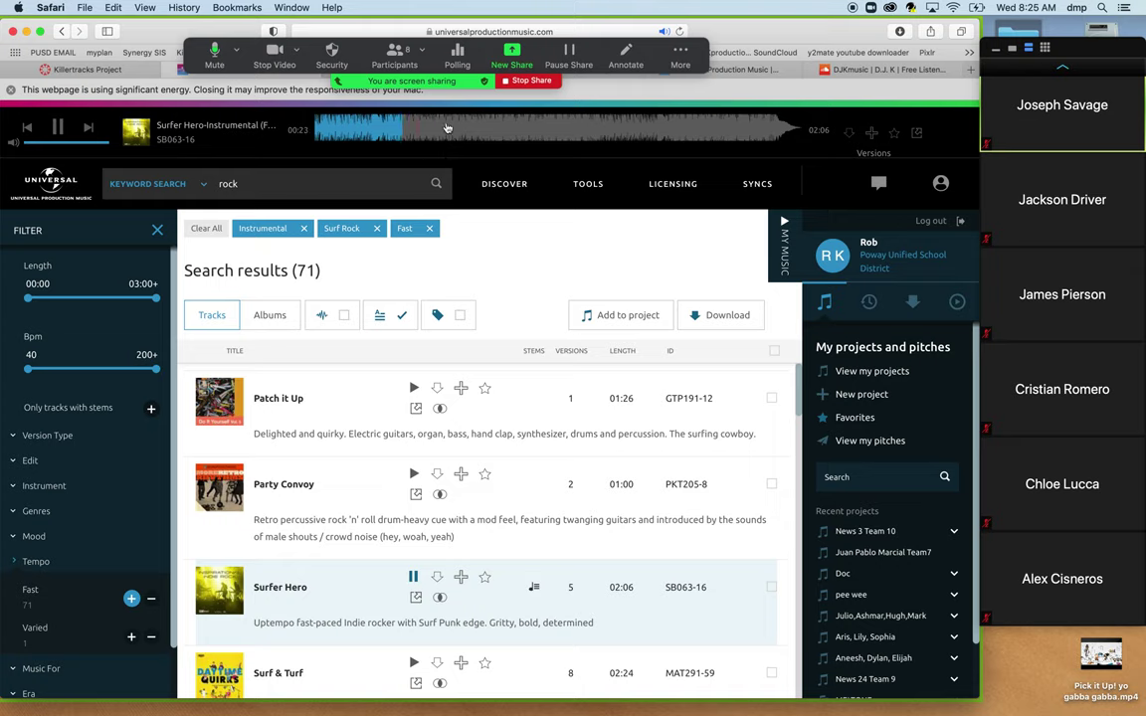
left_click(501, 133)
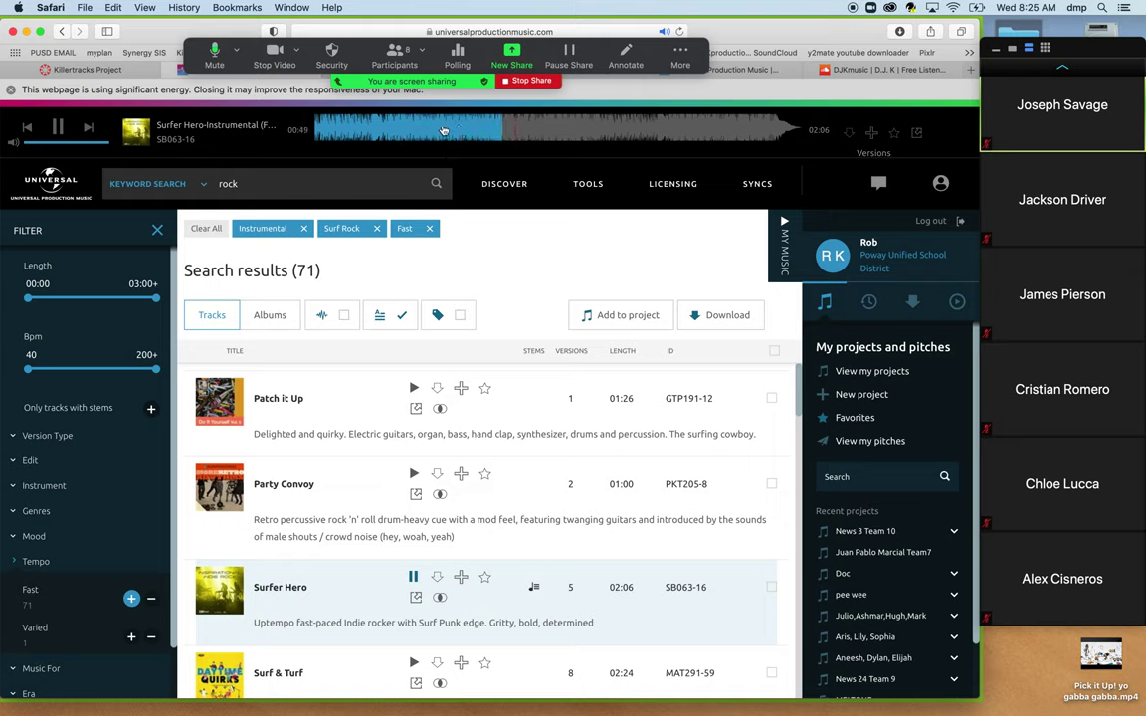
left_click(59, 127)
left_click(59, 126)
left_click(413, 577)
Step: Expand the Surfer Hero track to examine its Versions & Edits, and preview the Instrumental (Sting) version
scroll(487, 594, "down", 2)
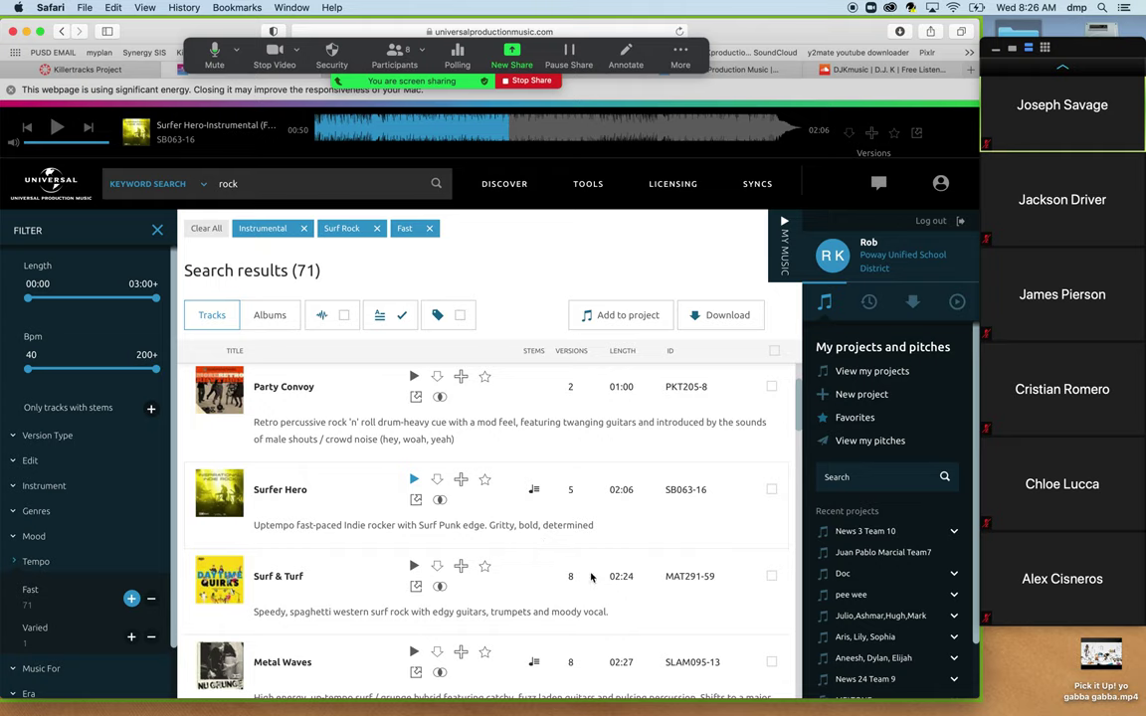
left_click(549, 519)
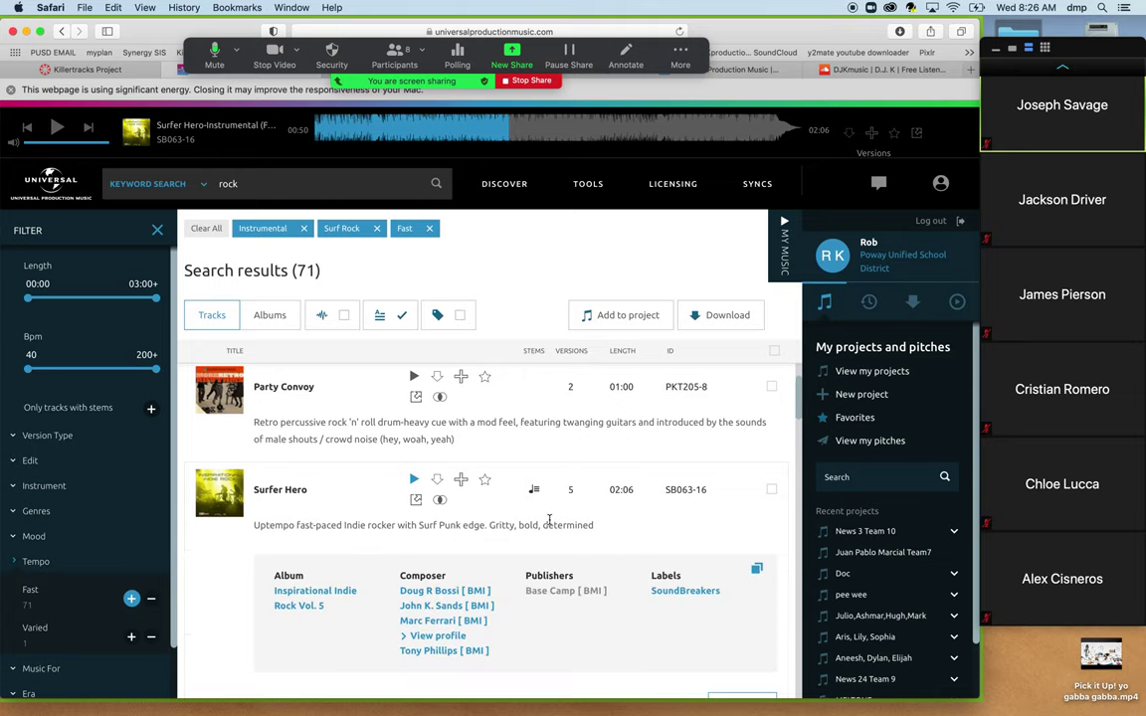
scroll(542, 557, "down", 2)
scroll(541, 565, "down", 4)
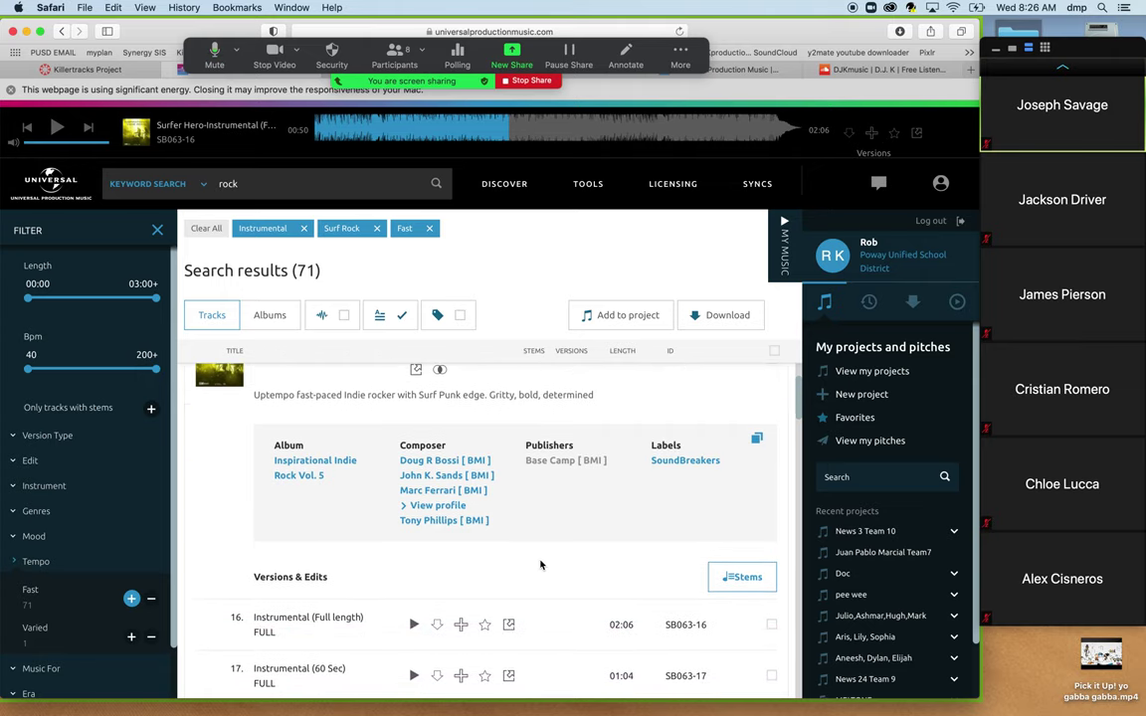
scroll(541, 565, "down", 1)
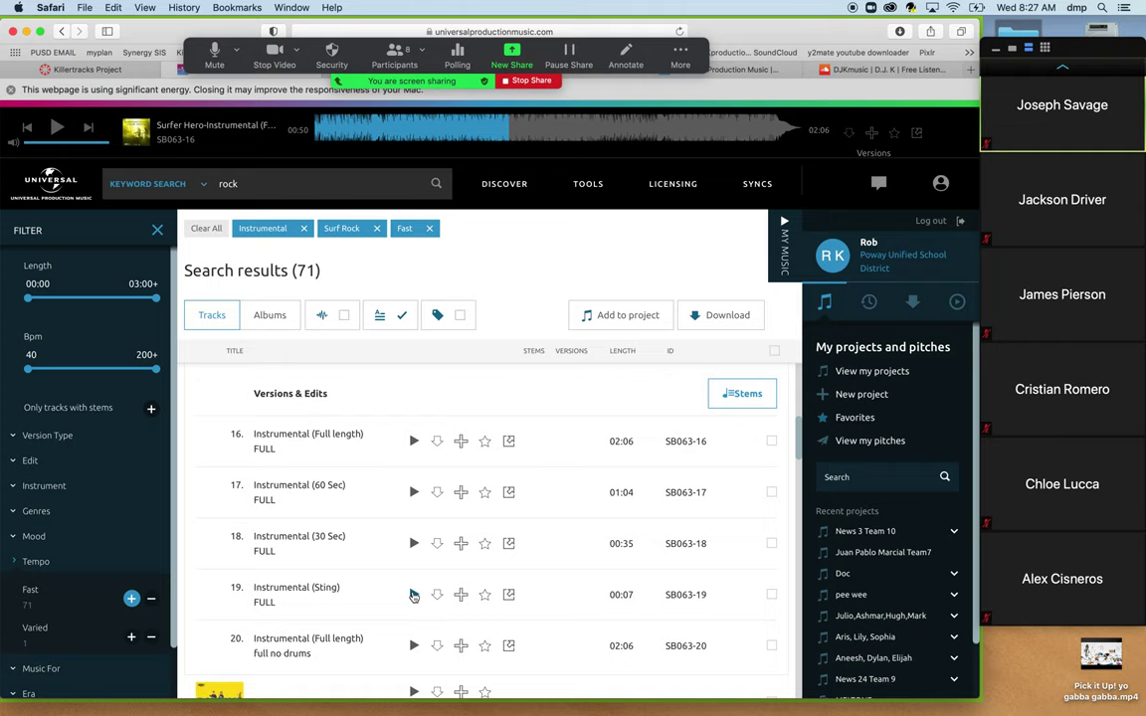
left_click(414, 595)
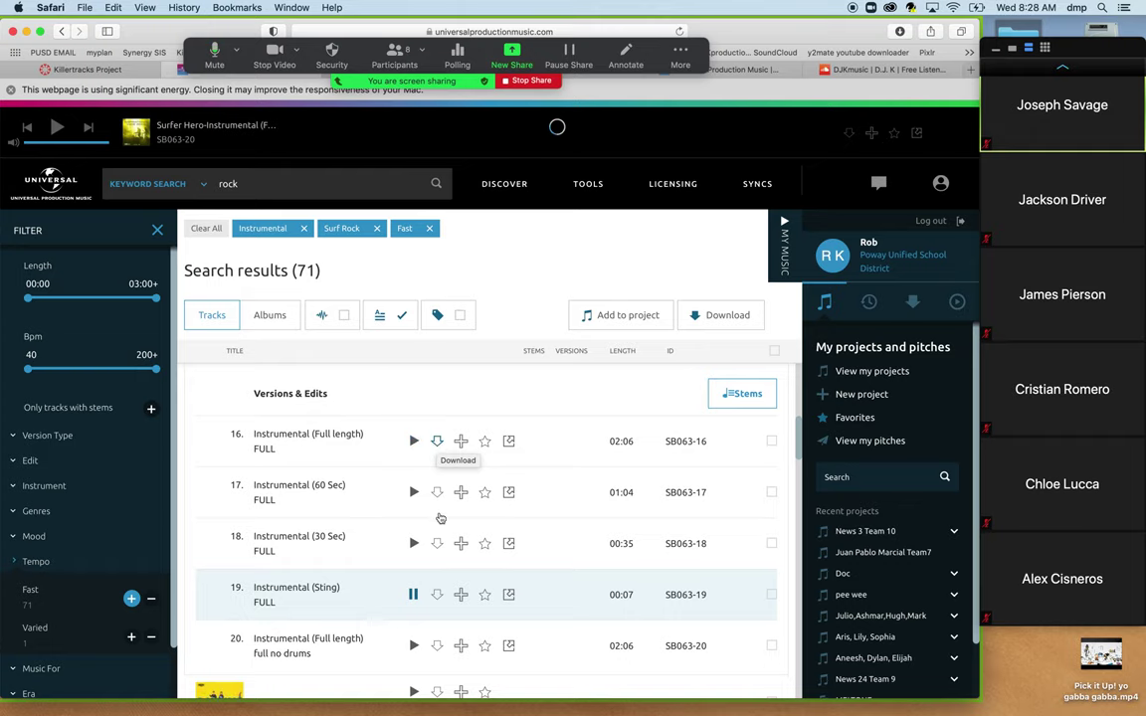
Step: Pause the preview and download the Instrumental (Full length) version of Surfer Hero, SB063-16, in AIFF format
left_click(436, 441)
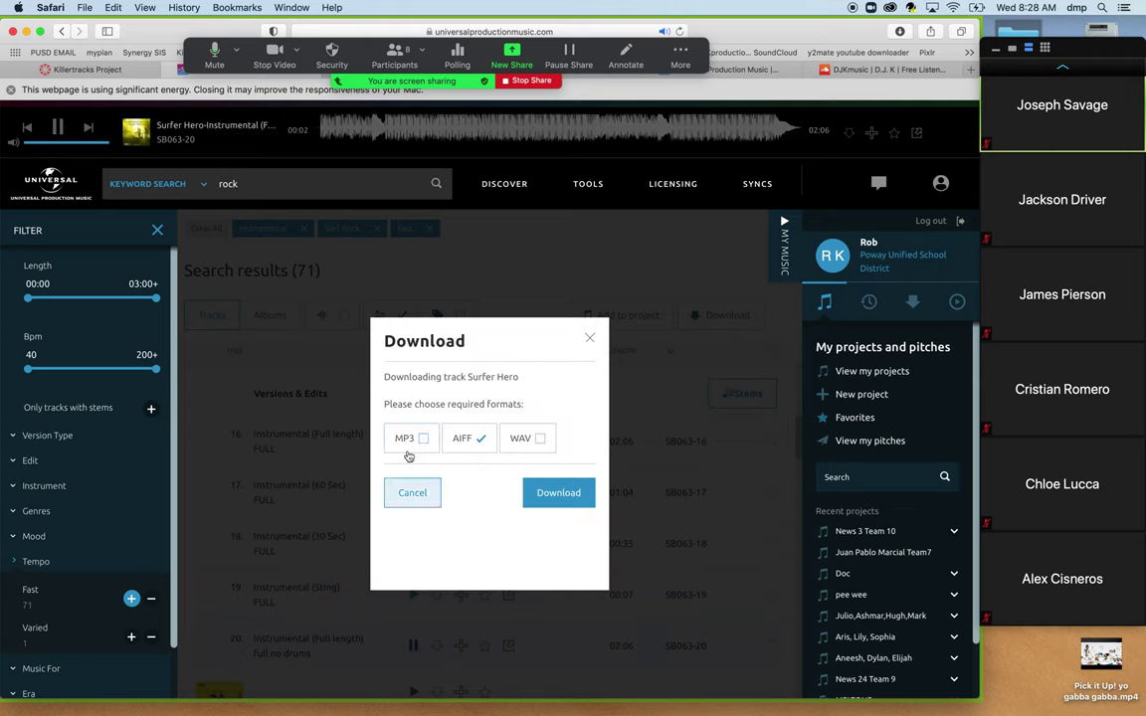
left_click(59, 130)
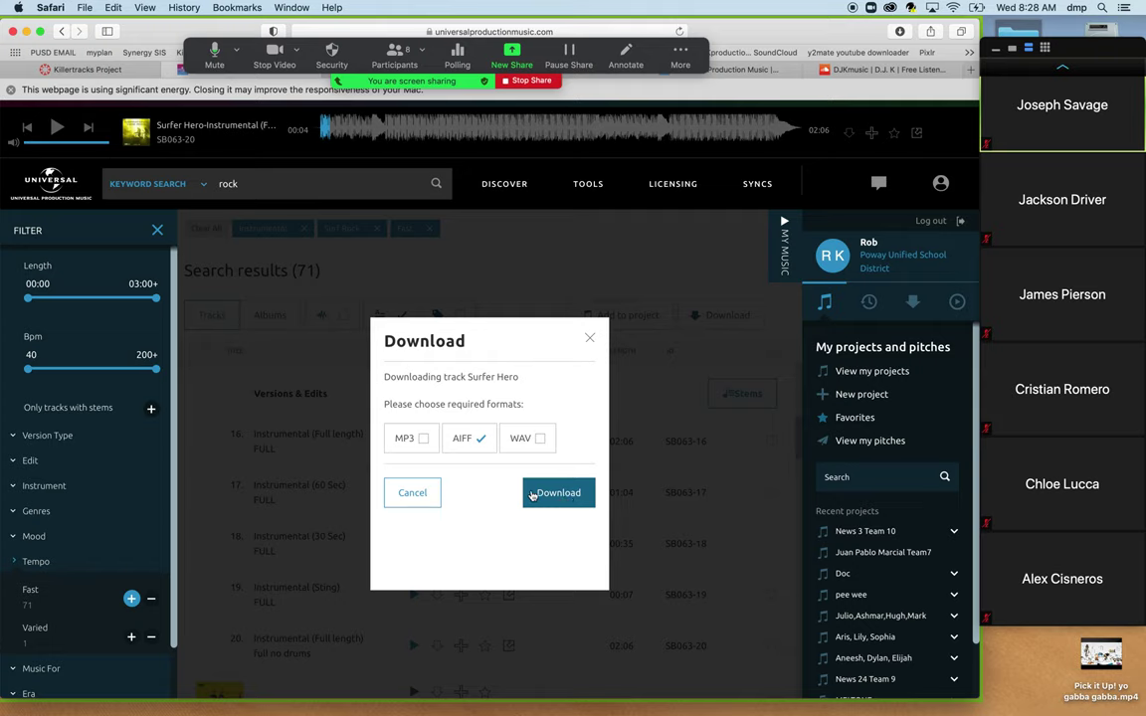
left_click(550, 508)
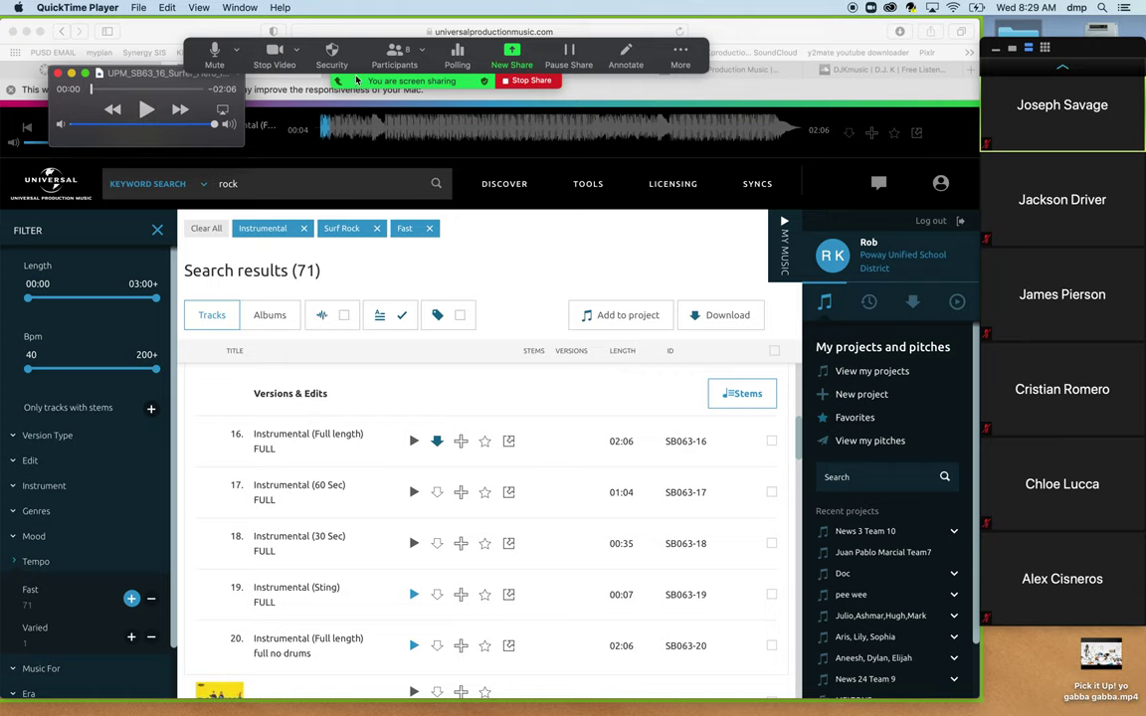
Step: In Zoom, stop the current screen share and share the Finder window showing the killertracks rk folder instead
left_click(532, 82)
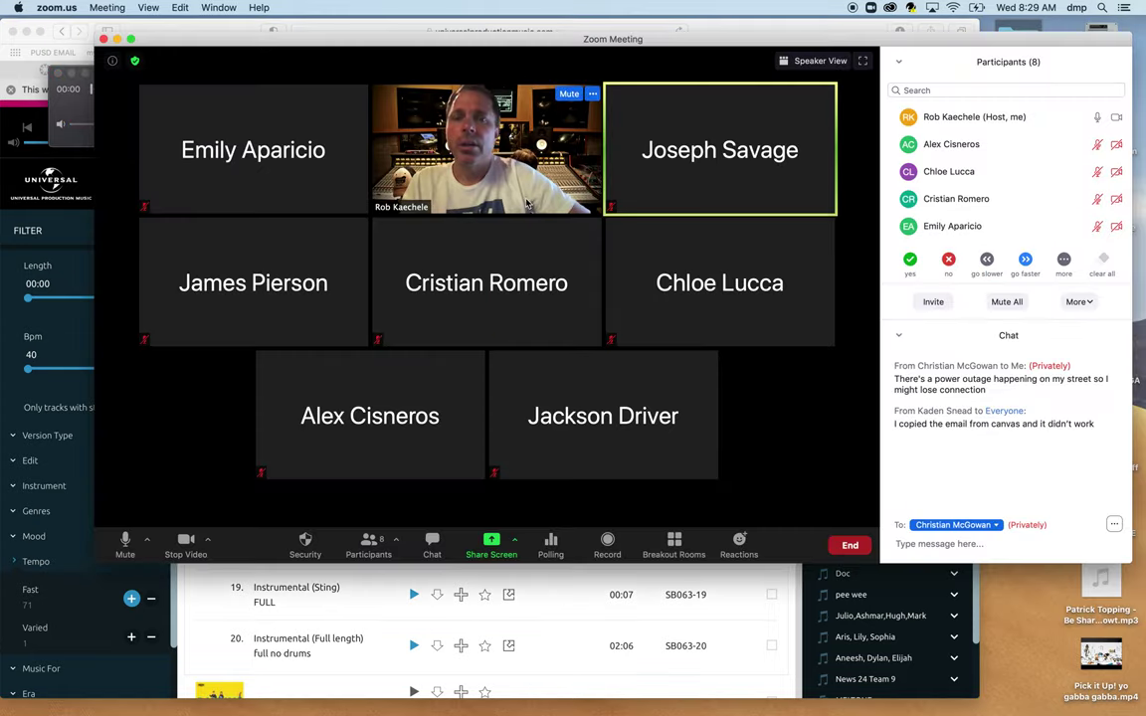
left_click(491, 547)
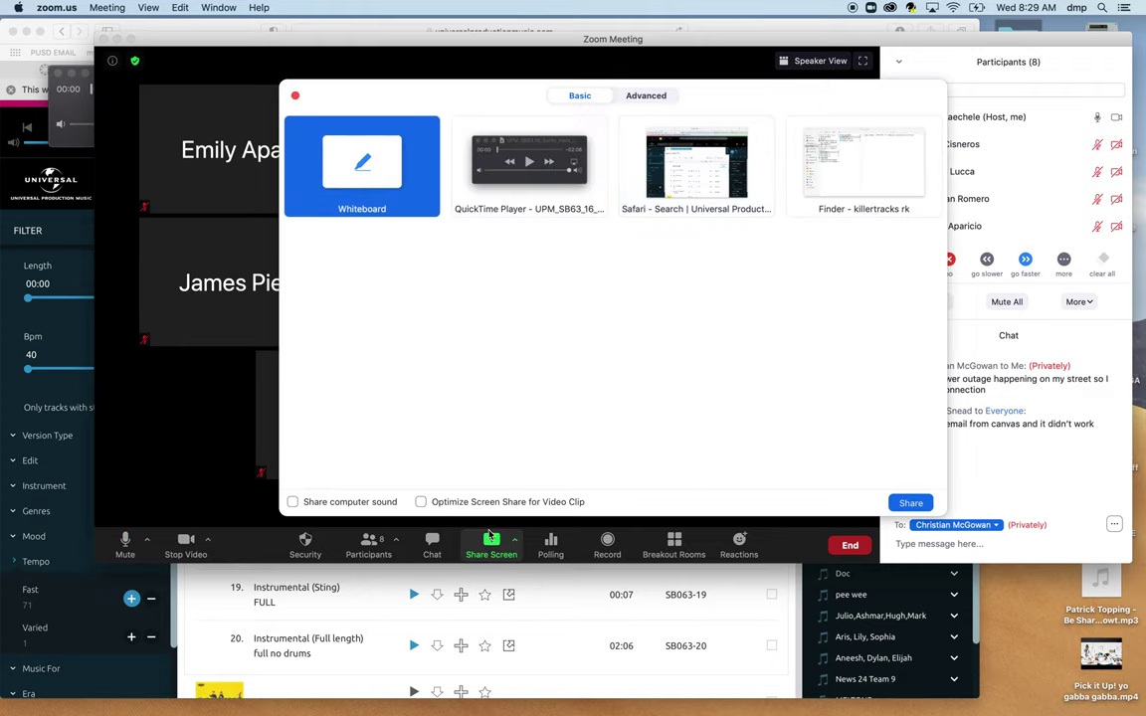
left_click(856, 159)
left_click(855, 159)
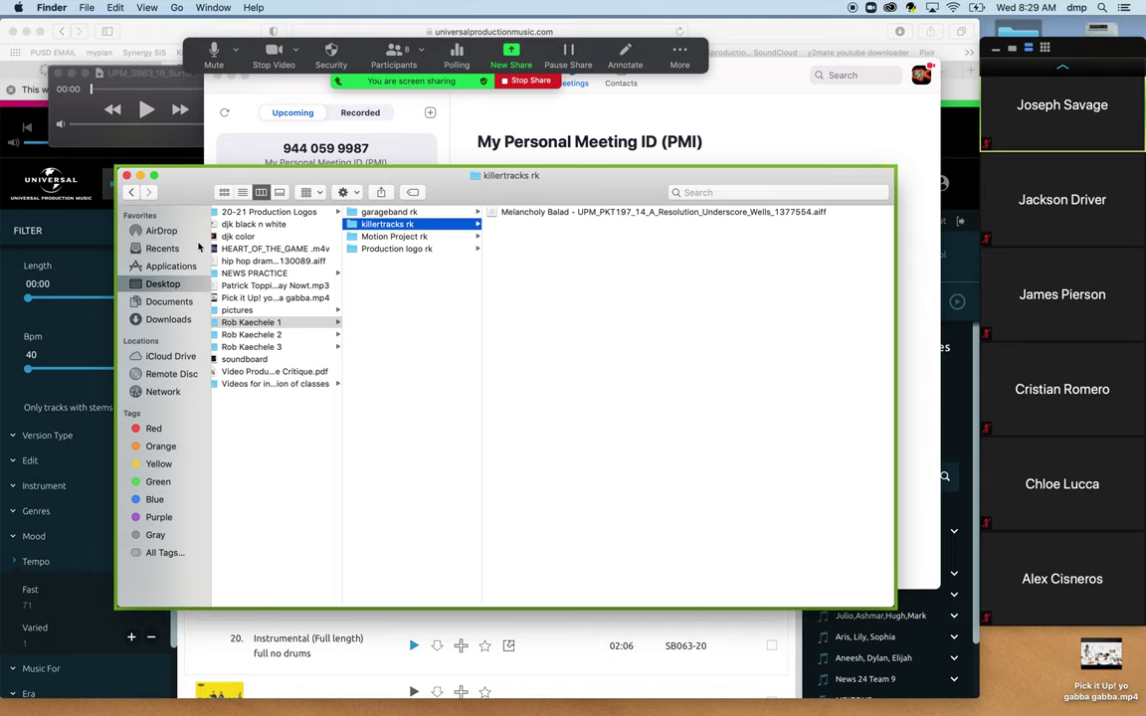
Step: Find the downloaded Surfer Hero instrumental AIFF in the Downloads folder and briefly preview its audio
left_click(168, 319)
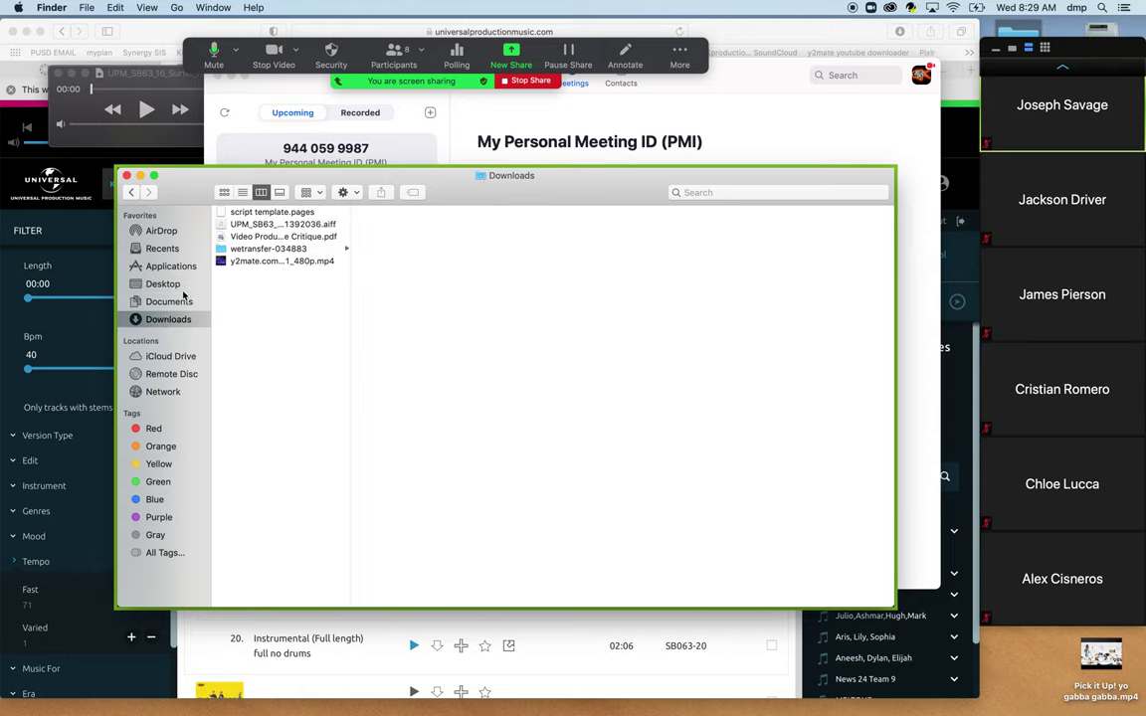
left_click(283, 225)
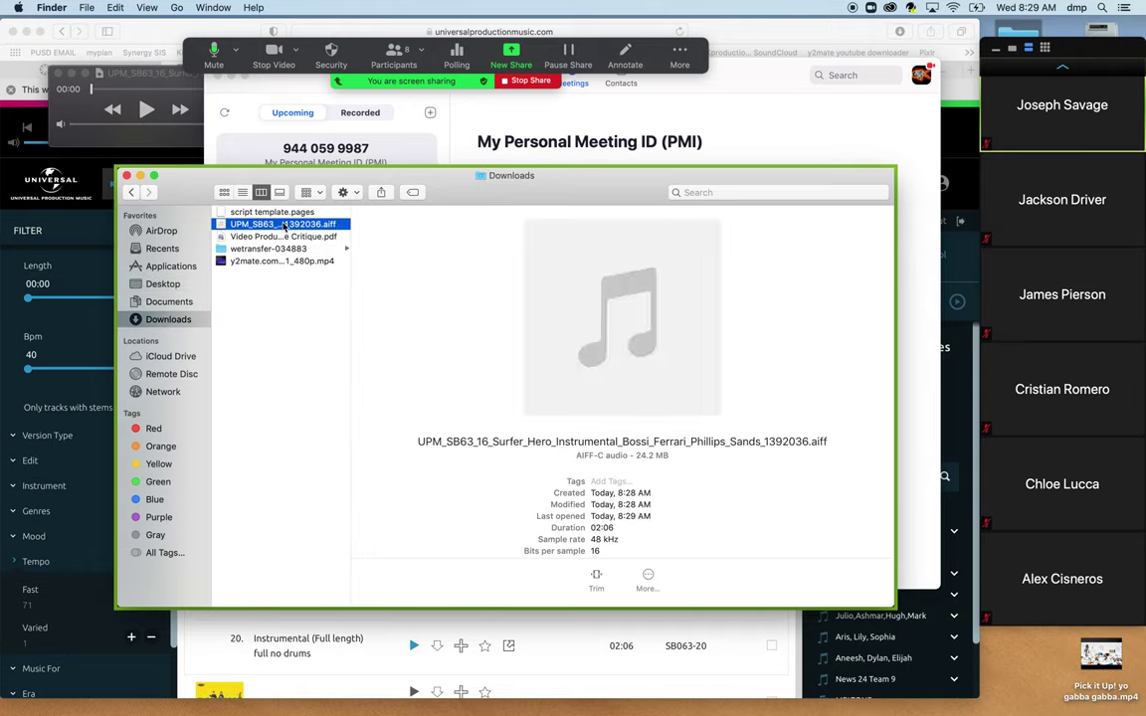
mouse_move(645, 404)
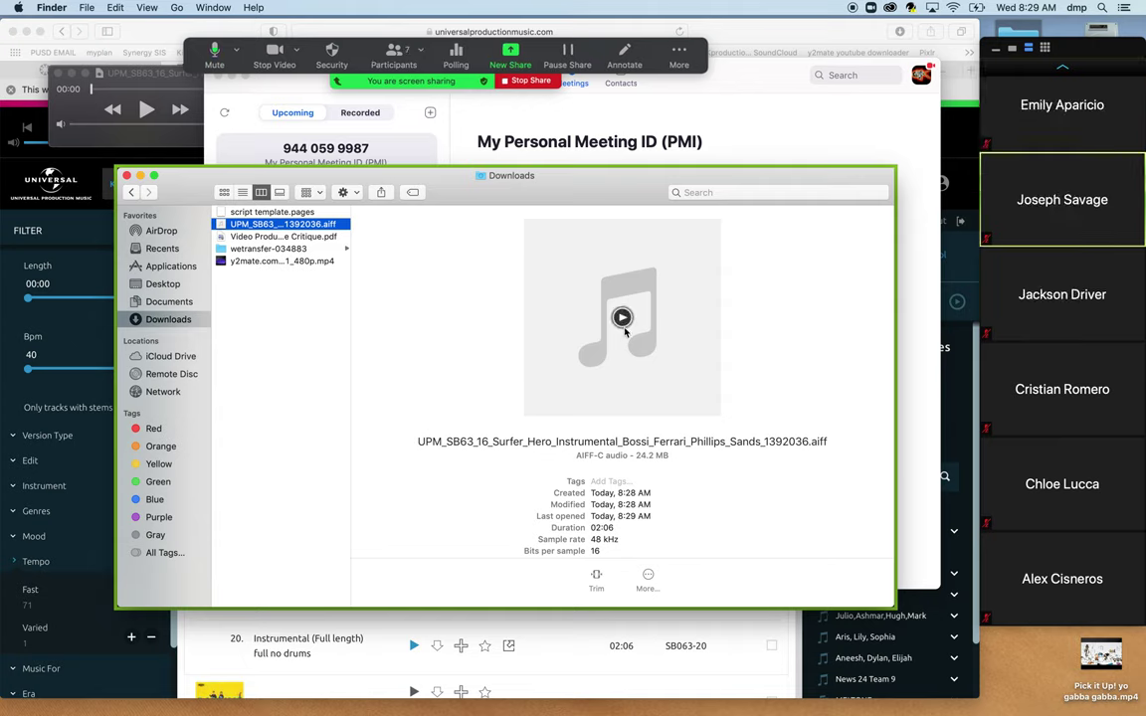
left_click(622, 317)
left_click(618, 320)
Step: Move the Surfer Hero AIFF file from Downloads to the Desktop and open the Desktop folder
mouse_move(594, 283)
left_click_drag(309, 227, 166, 289)
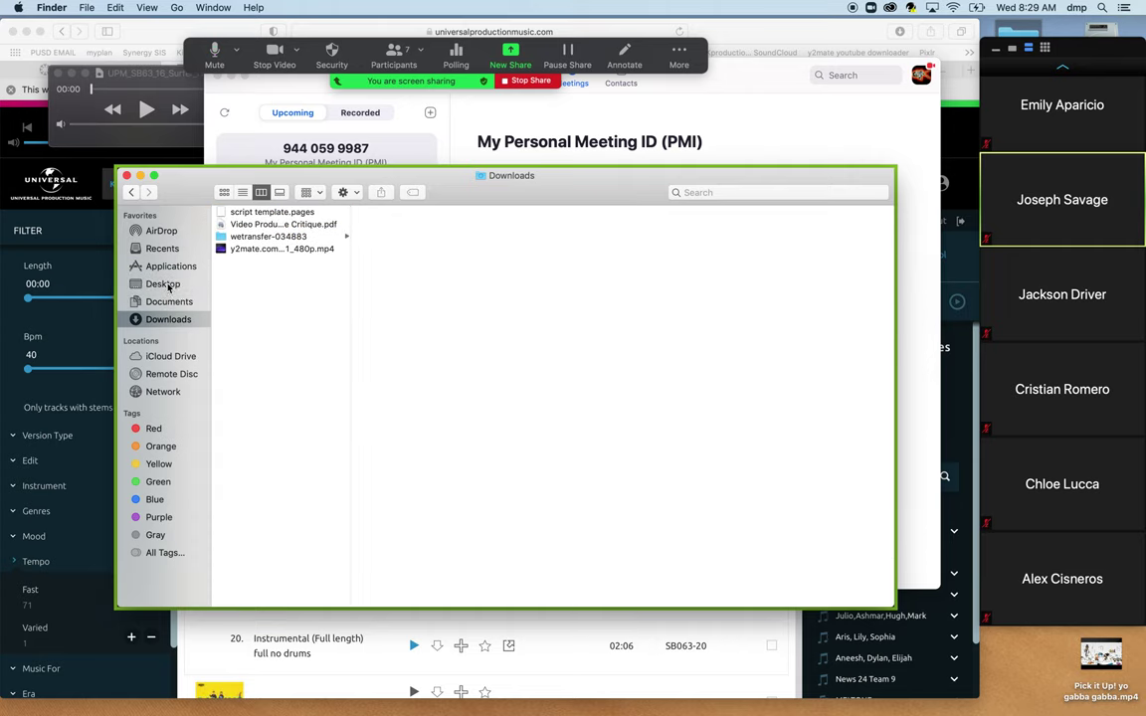
left_click(165, 286)
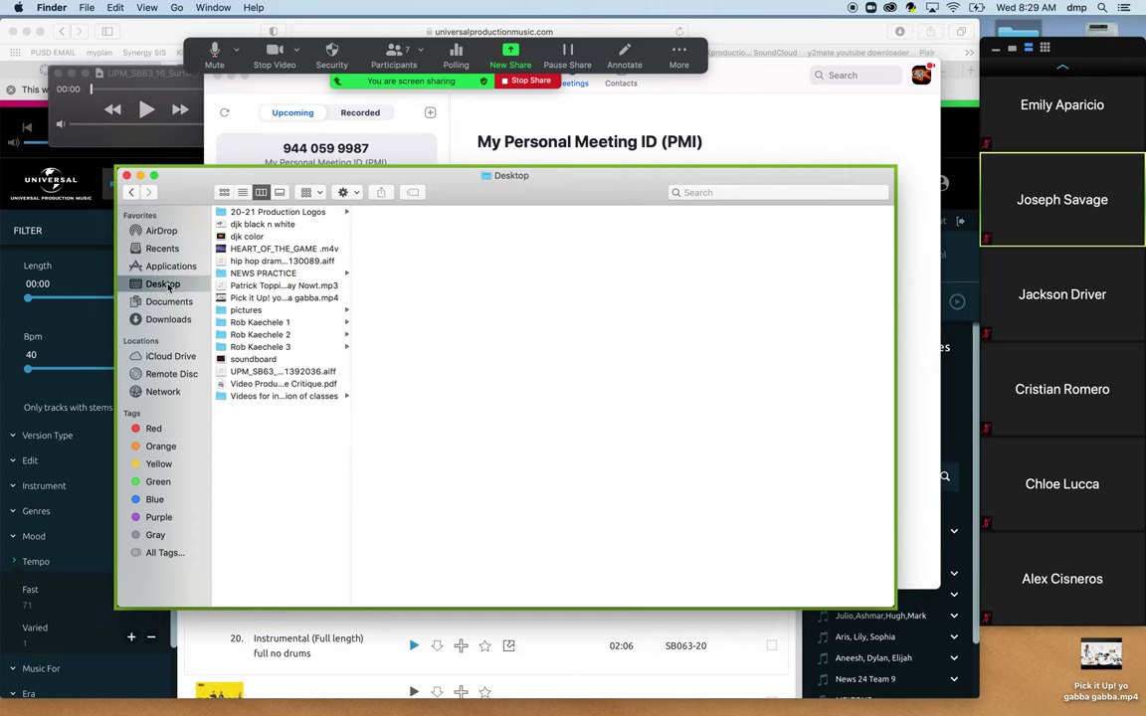
Step: Move the Surfer Hero AIFF from the Desktop into the student's personal folder numbered 1, inside its killertracks rk subfolder
left_click(268, 371)
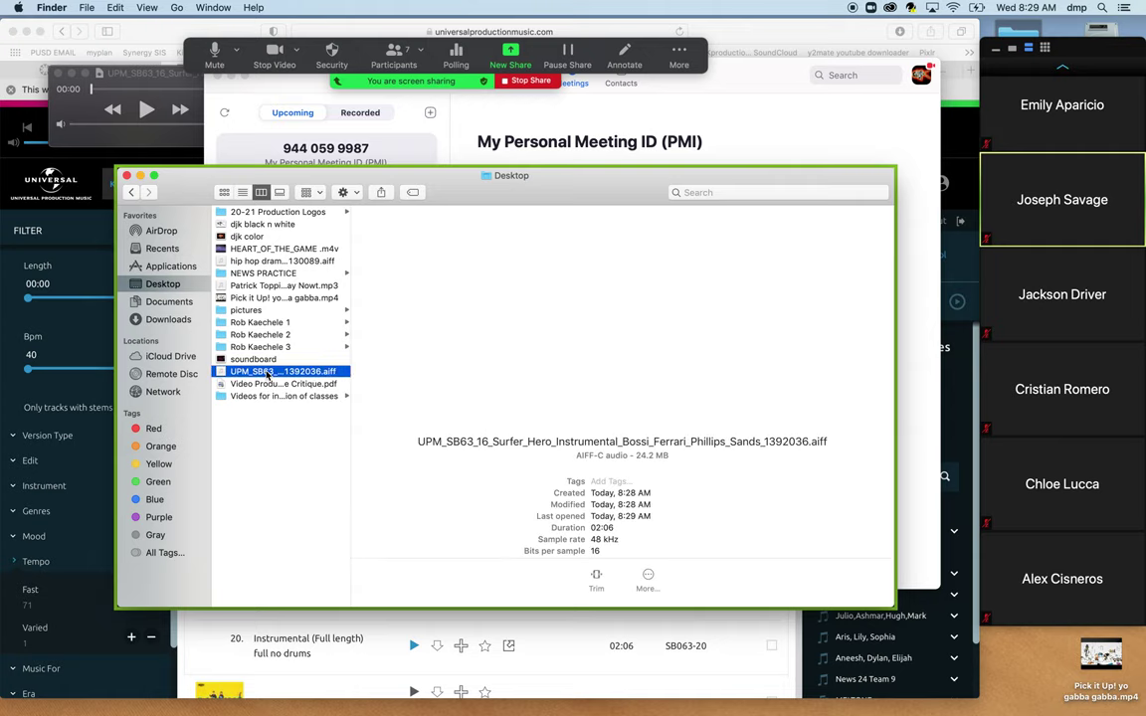
left_click_drag(269, 374, 268, 327)
left_click(269, 323)
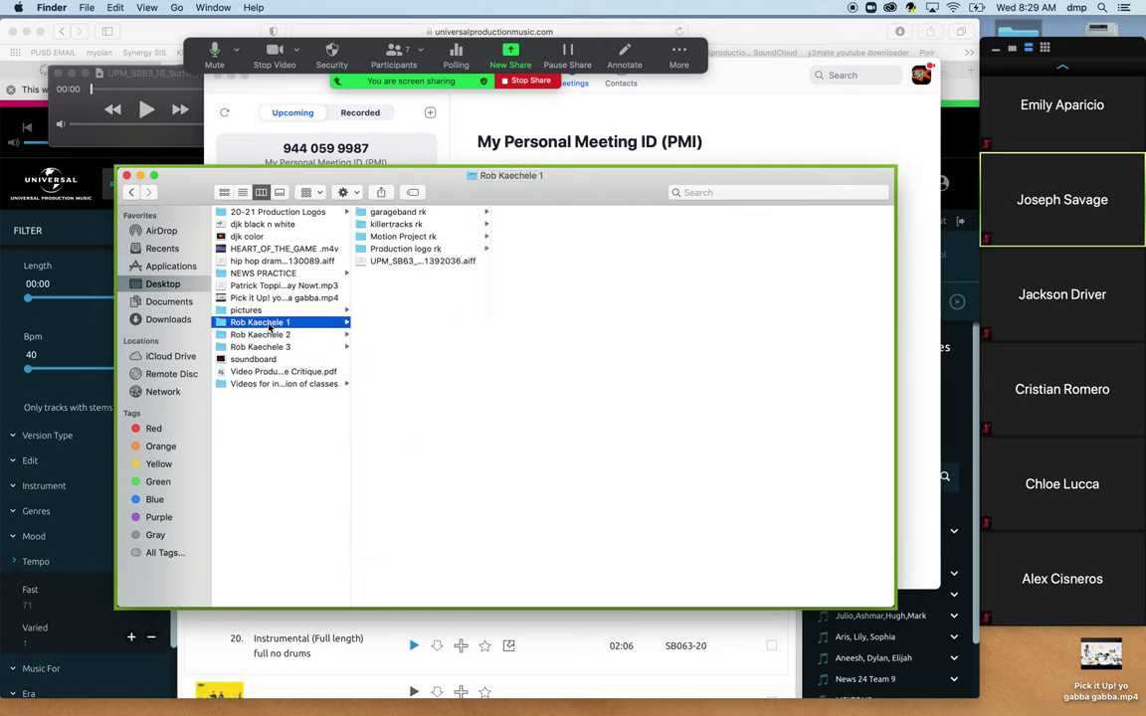
left_click_drag(408, 260, 437, 226)
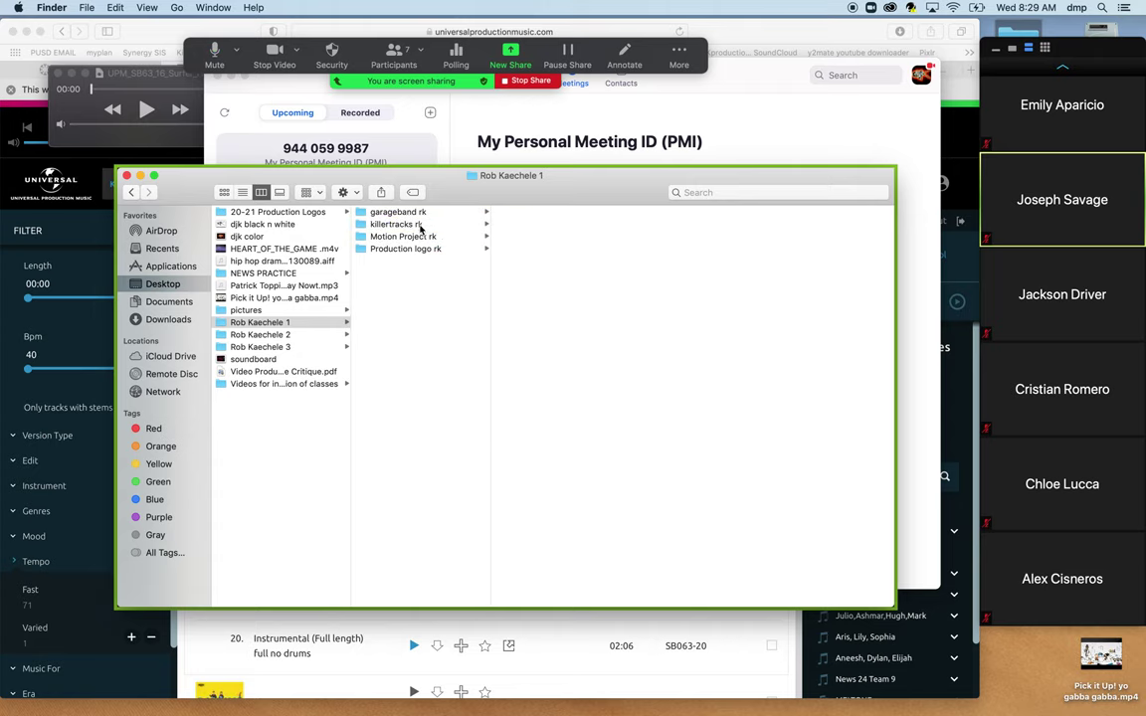
left_click(437, 227)
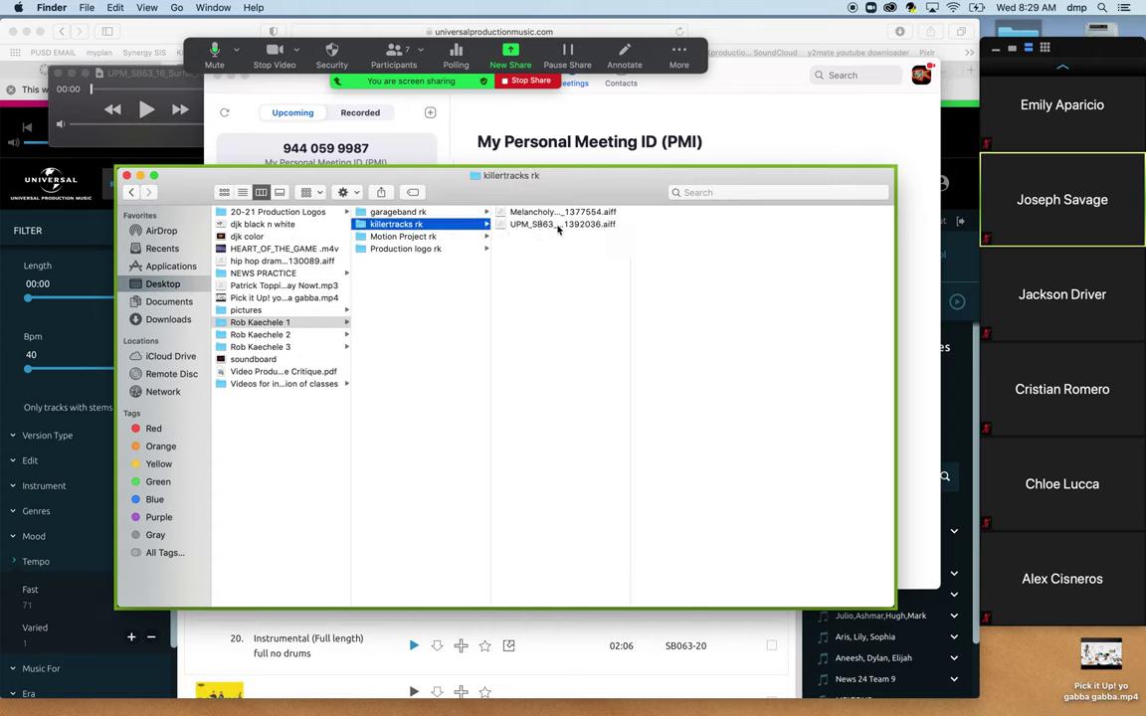
Step: Rename the Surfer Hero AIFF in killertracks rk by adding "High speed car chase -" before its existing file name
left_click_drag(629, 397, 816, 398)
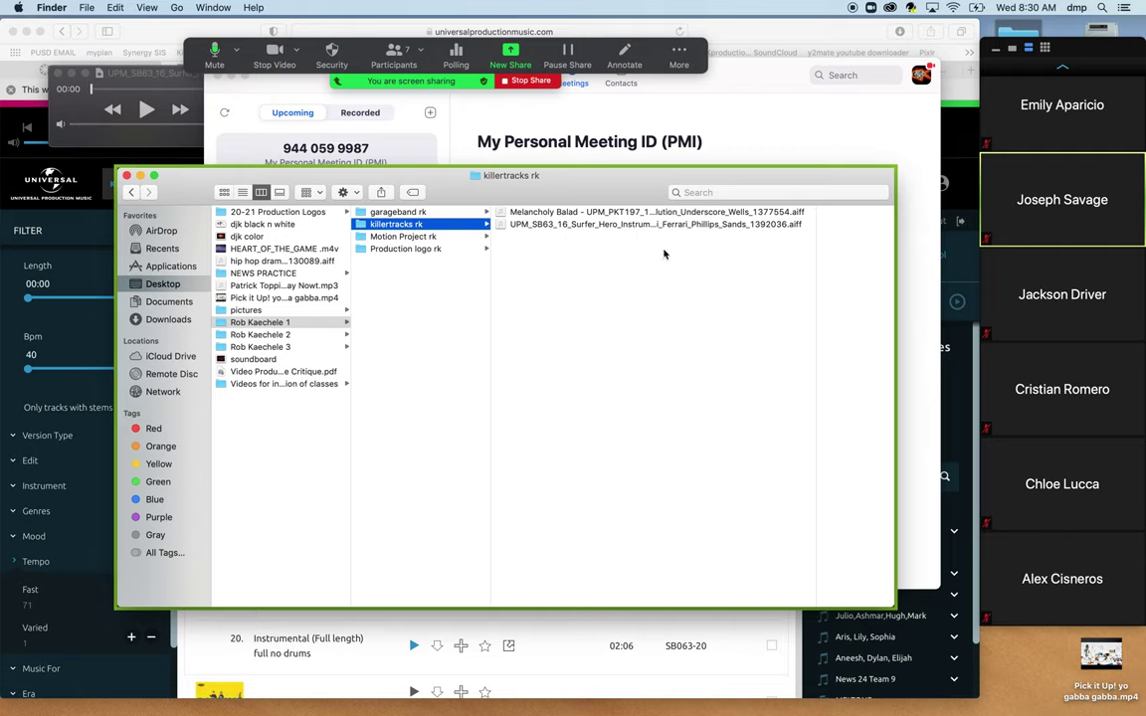
left_click(507, 225)
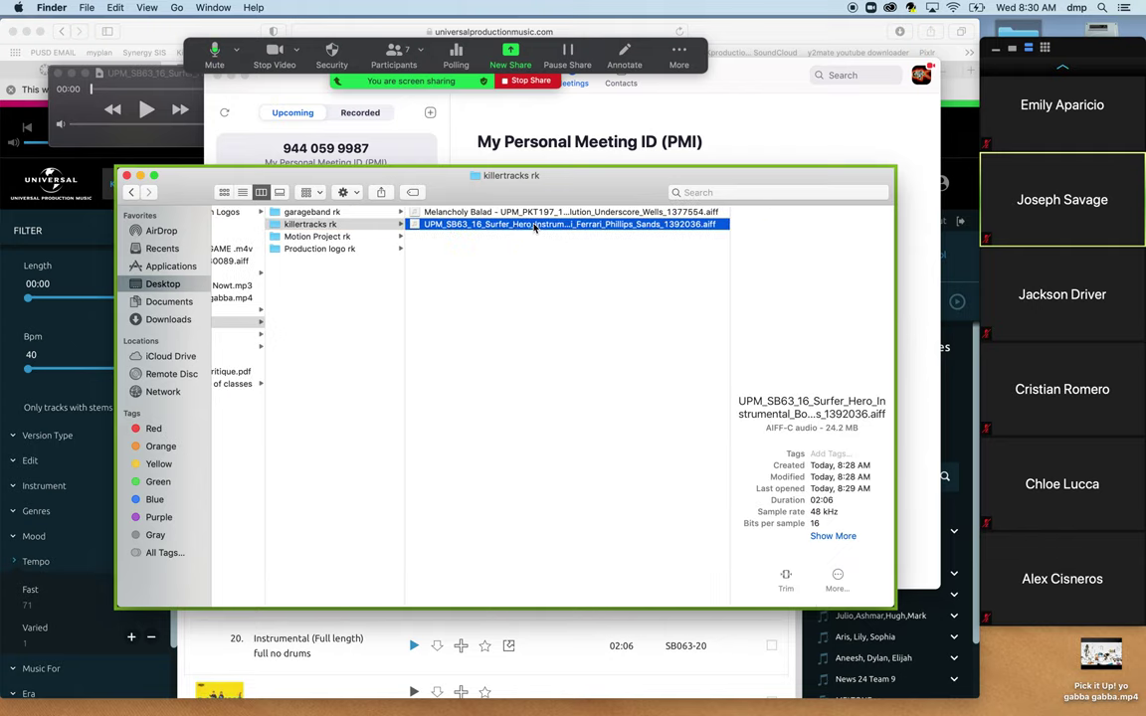
left_click(430, 228)
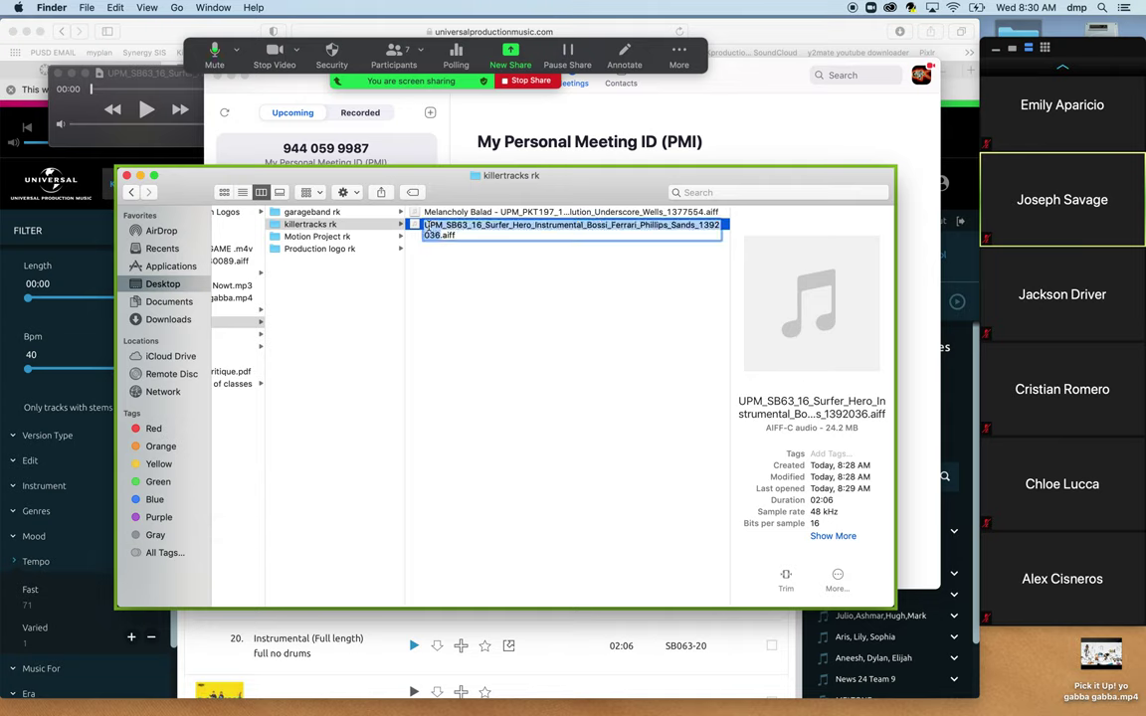
left_click(430, 228)
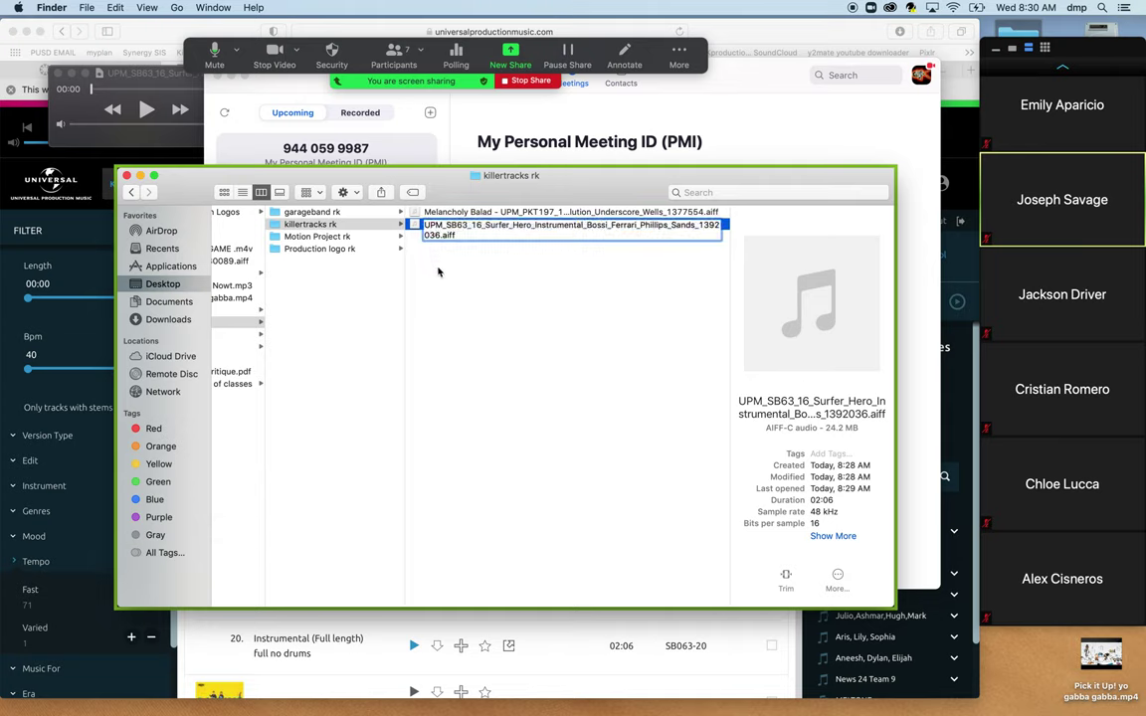
type("High ")
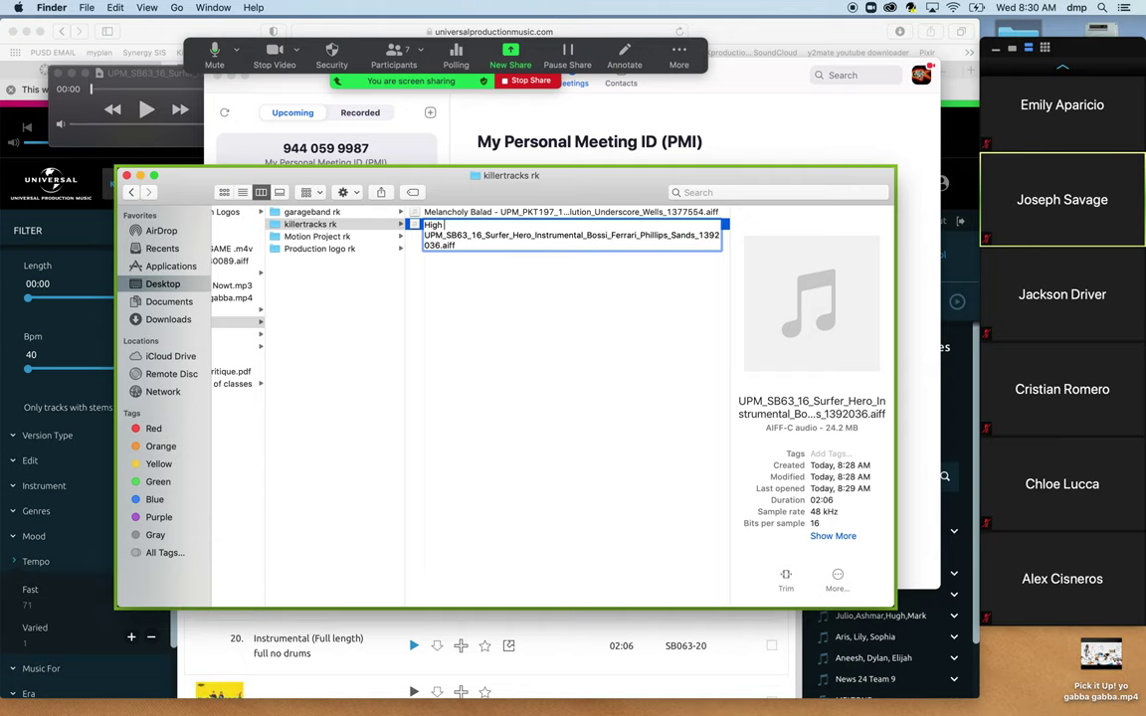
type("speed car ")
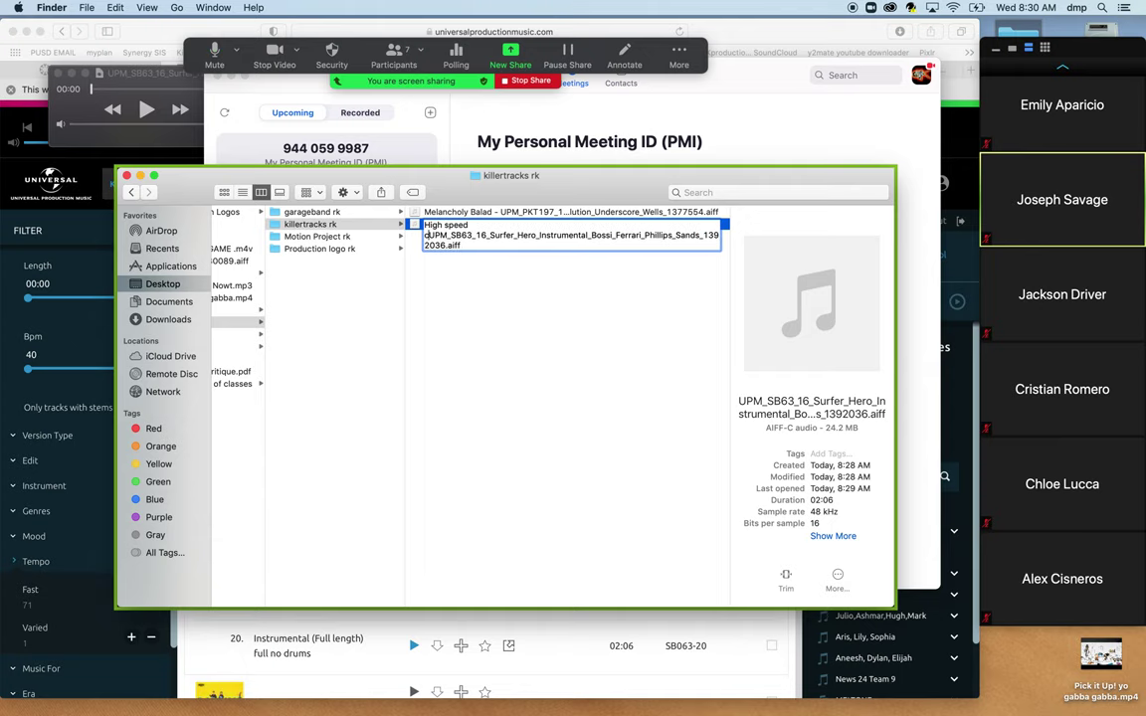
type("chas")
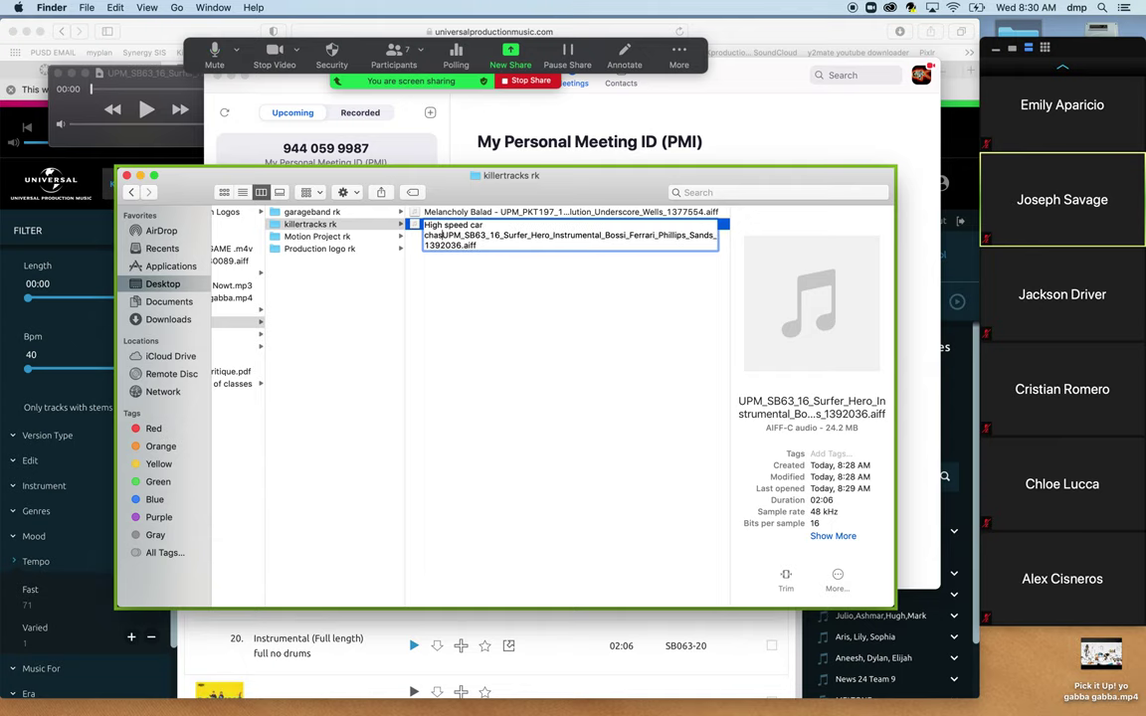
type("e -")
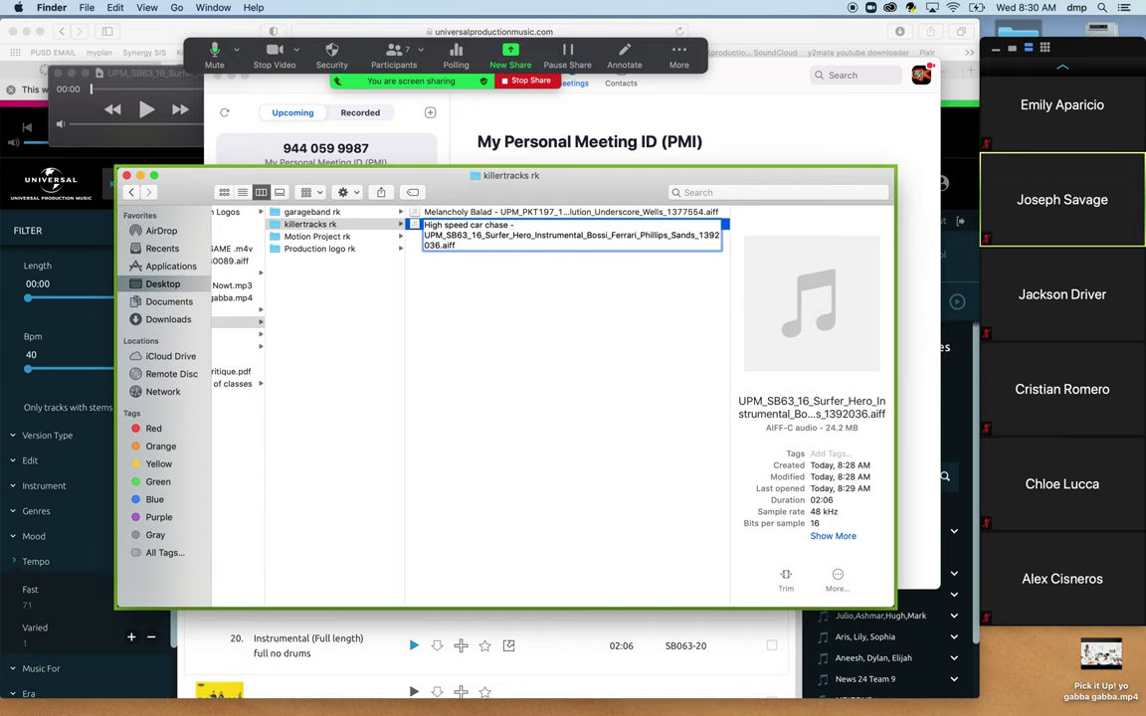
left_click(547, 308)
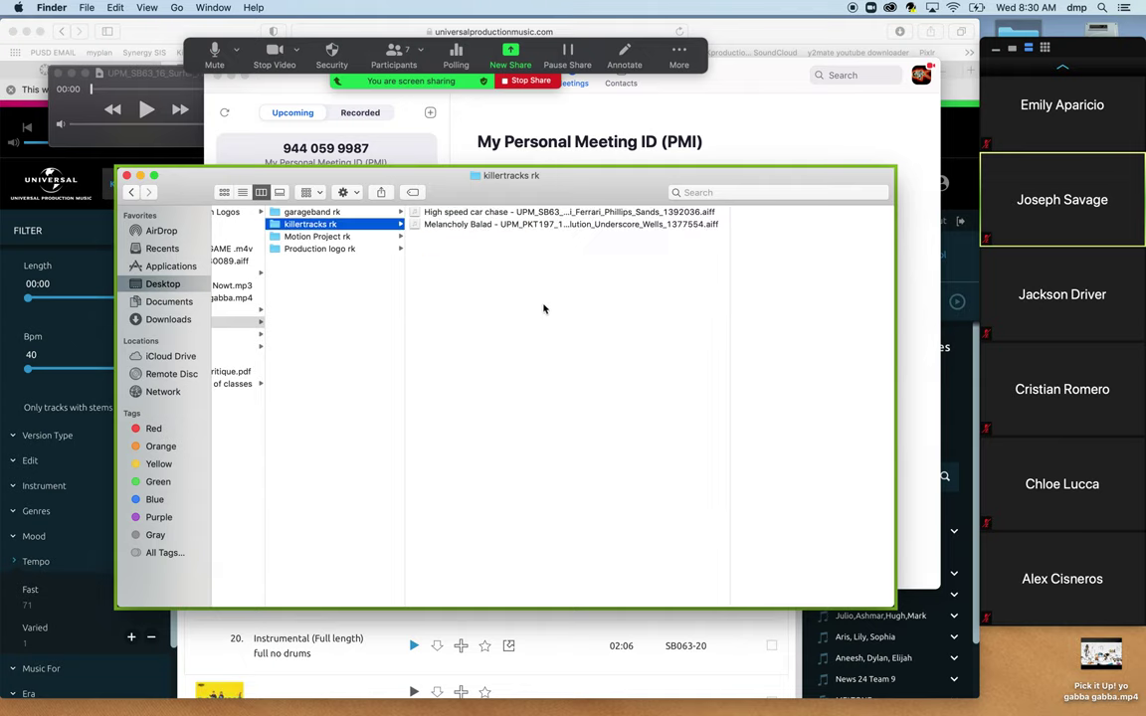